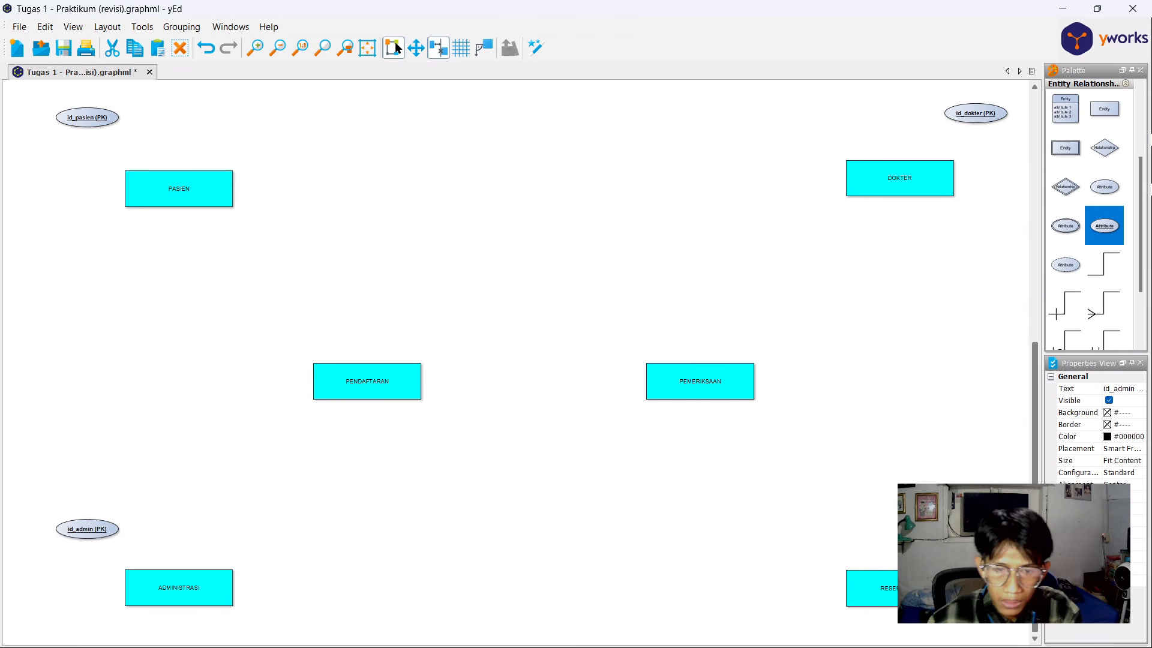
Step: Place a copy of the id_resep (PK) attribute above PEMERIKSAAN and rename it id_periksa (PK)
drag(967, 483, 635, 300)
click(638, 301)
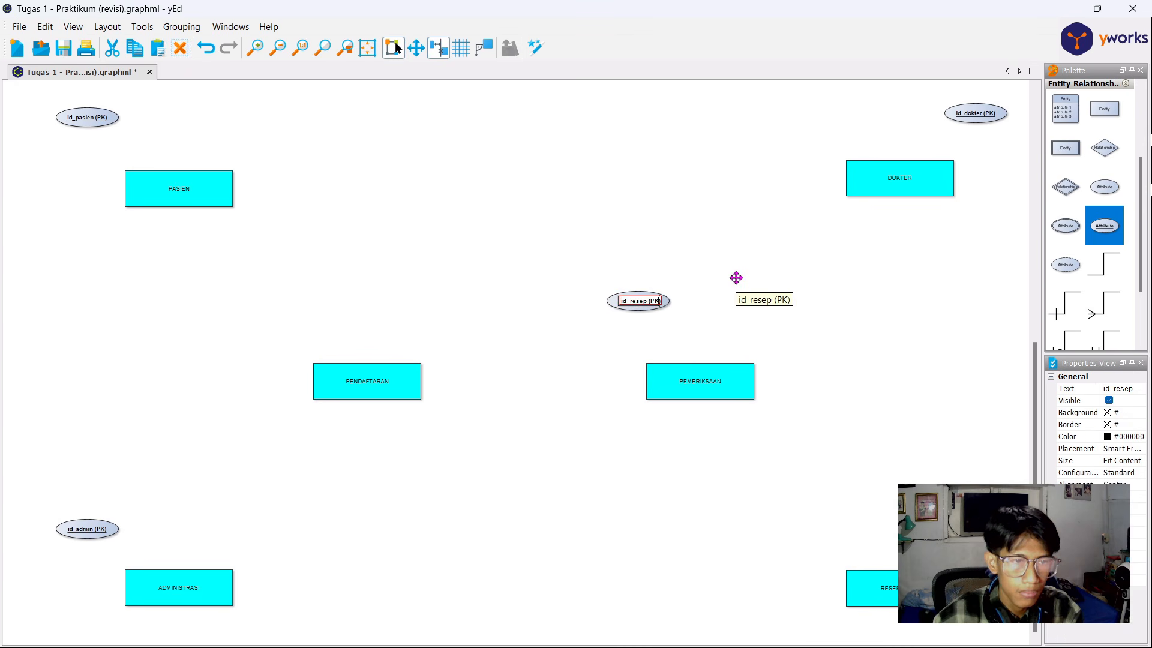
text(periksa)
key(Return)
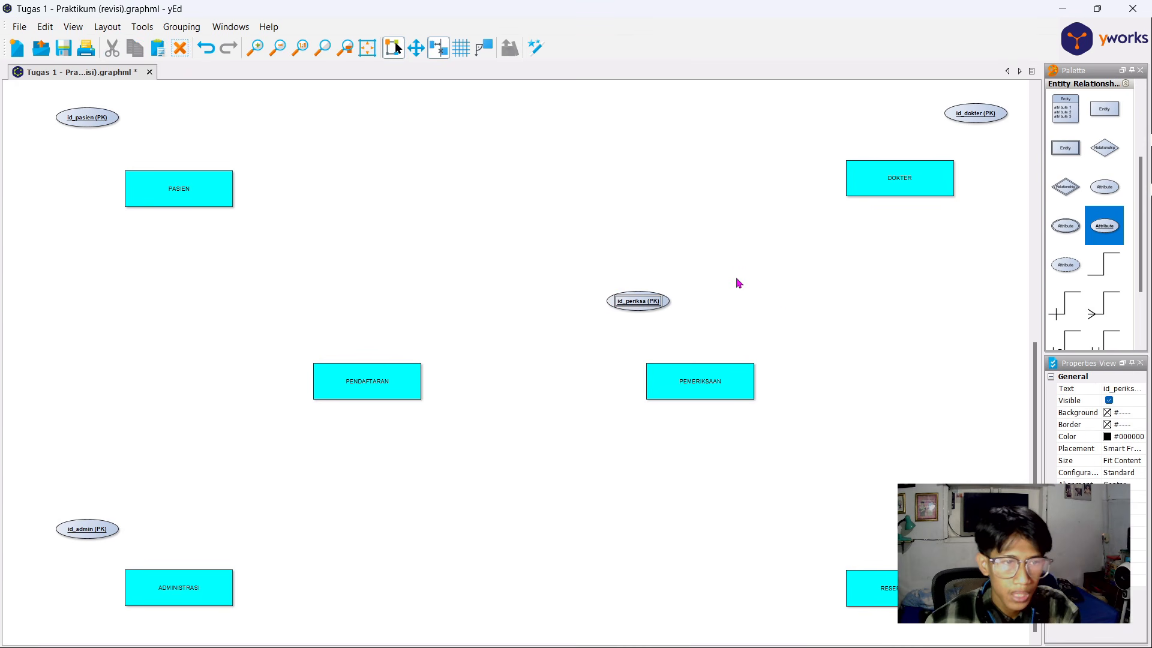
Step: Duplicate the id_periksa (PK) attribute above PENDAFTARAN and rename the copy id_daftar (PK)
click(642, 300)
drag(642, 300, 454, 300)
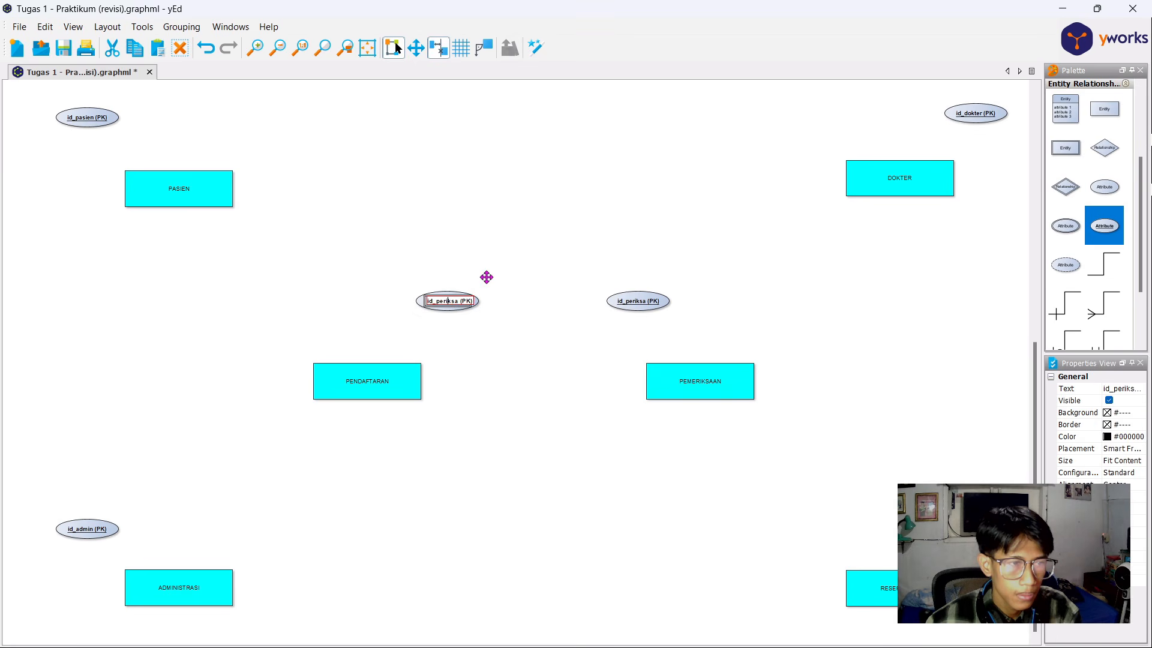
key(F2)
text(da)
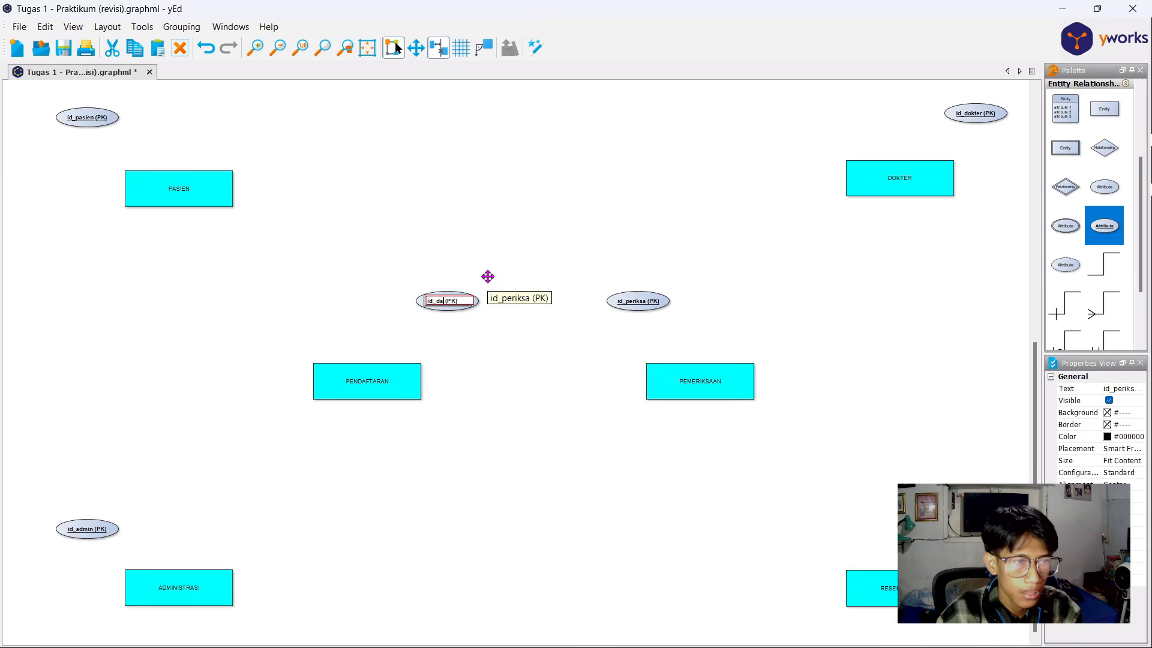
text(ftar)
click(531, 278)
Step: Select all the primary-key attributes and set both of their fill colors to bright green
drag(1007, 89, 74, 141)
drag(268, 249, 778, 339)
drag(1008, 499, 52, 540)
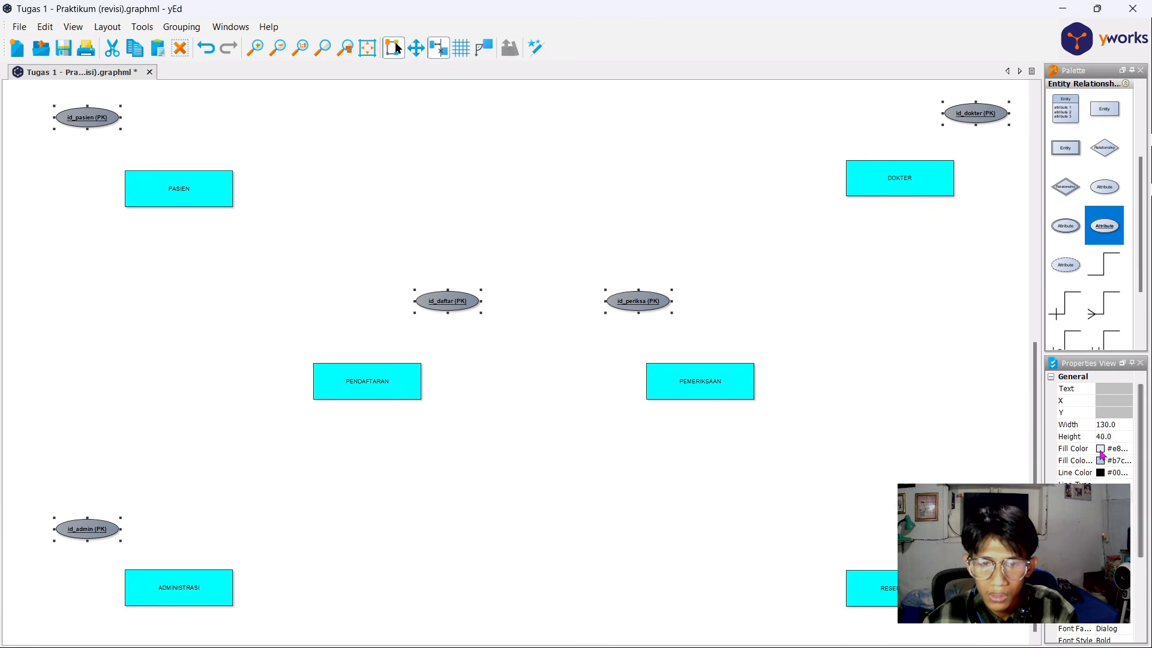
click(1117, 448)
click(1090, 522)
click(1101, 460)
click(1090, 534)
click(987, 385)
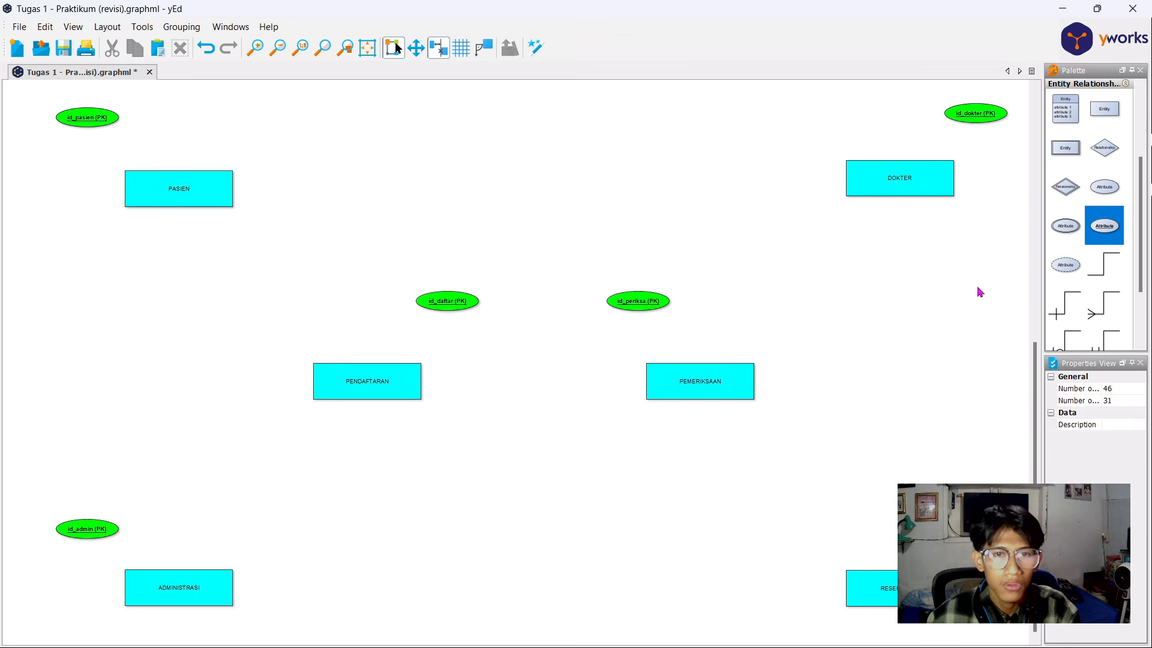
Step: Add a plain attribute beside the DOKTER entity and label it nama_dokter
drag(1106, 191, 990, 149)
click(984, 161)
click(975, 141)
double_click(989, 150)
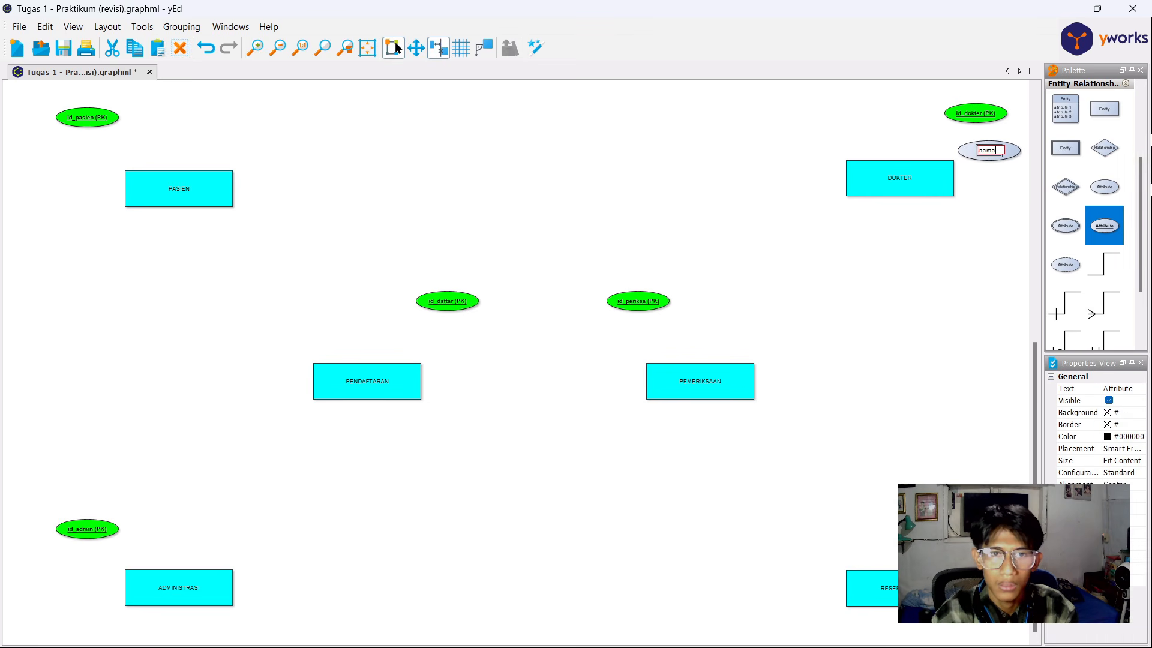
text(nama_dokter)
key(Return)
Step: Shift id_dokter (PK) and nama_dokter so they sit staggered just above the DOKTER entity
click(987, 150)
drag(976, 112, 949, 108)
click(991, 149)
drag(991, 148, 991, 130)
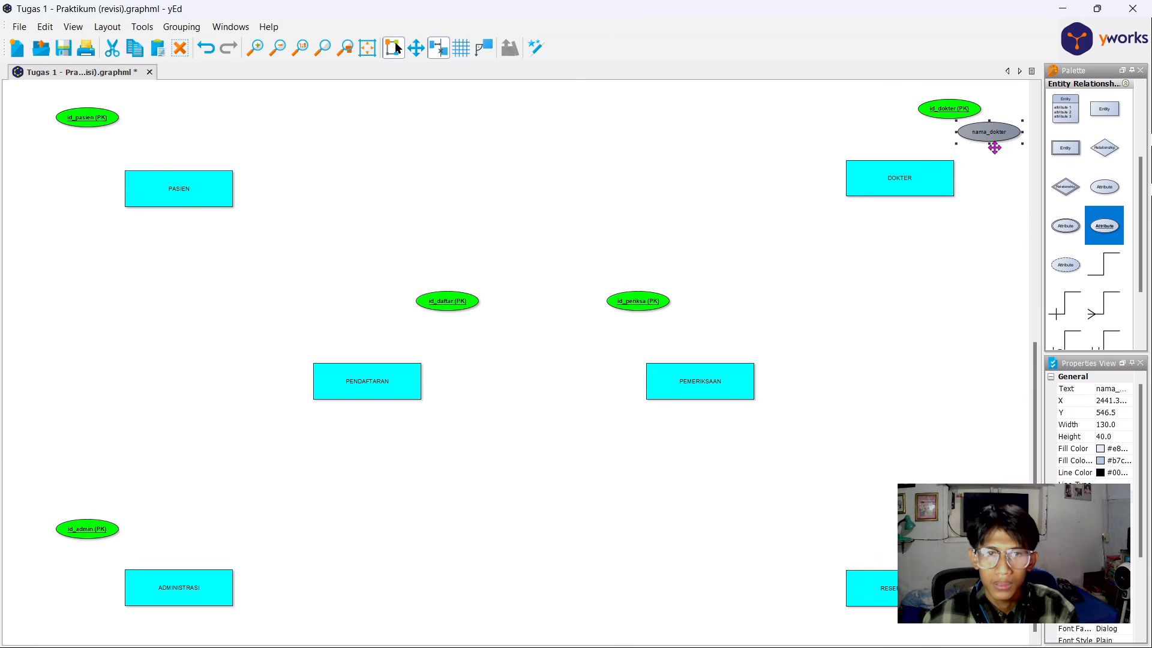
Step: Copy the nama_dokter attribute to beside the PASIEN entity and rename the copy nama_pasien
key(ctrl+c)
key(ctrl+v)
drag(108, 135, 57, 147)
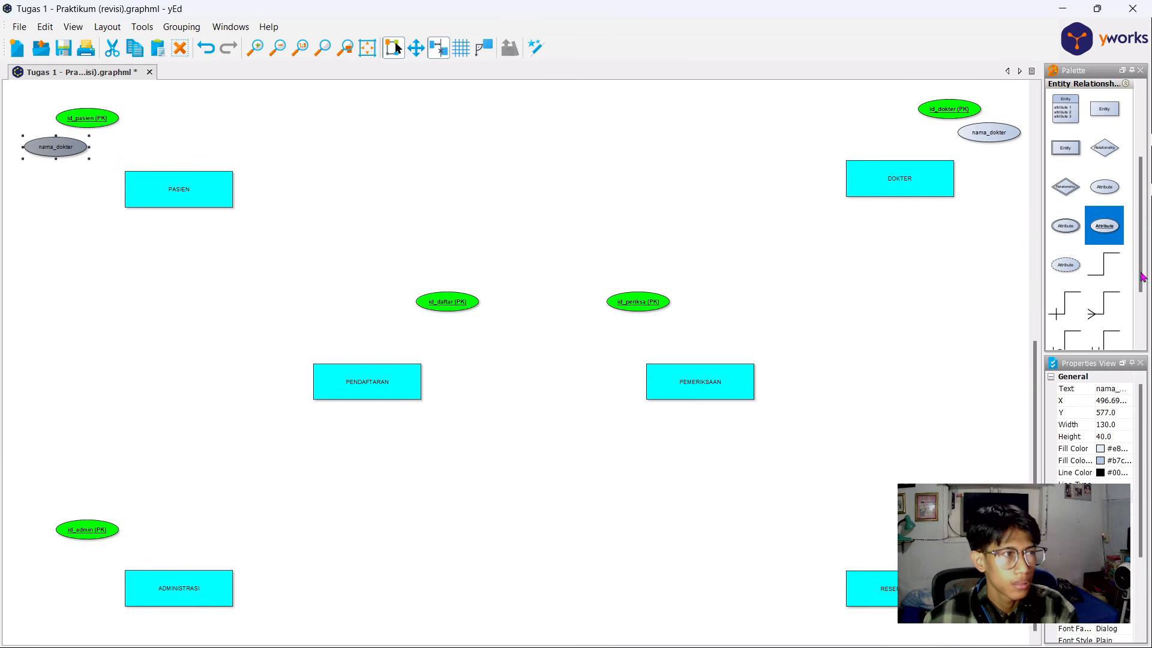
click(57, 147)
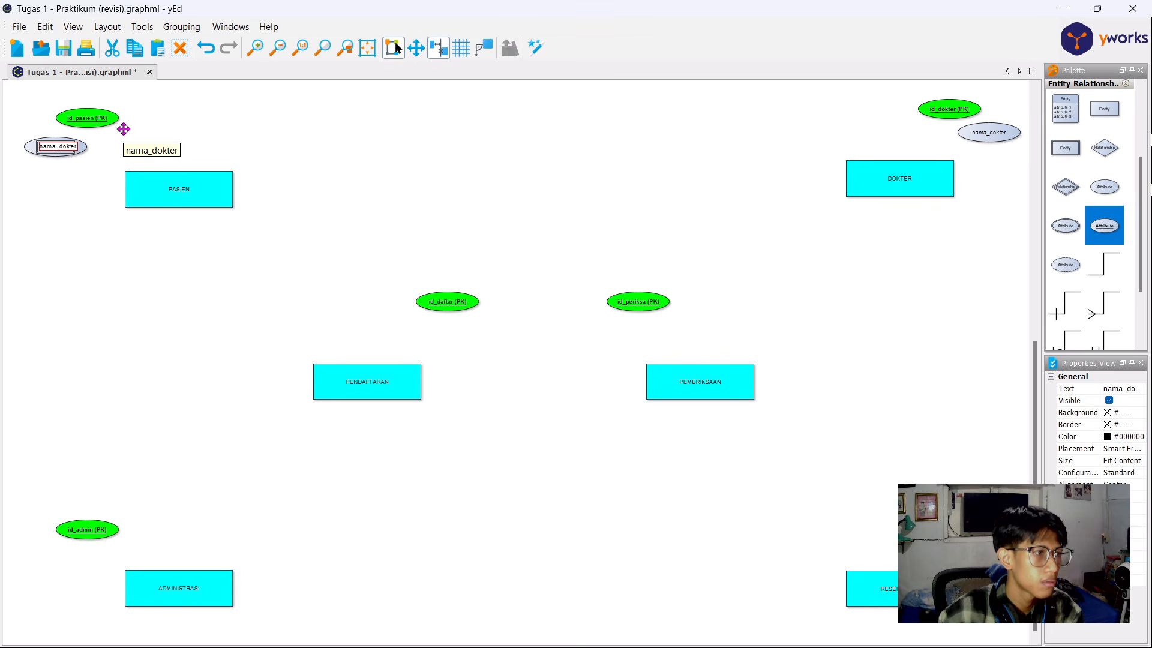
Step: Duplicate nama_pasien as a tgl_lahir attribute and stagger it with id_pasien (PK) and nama_pasien near PASIEN
click(75, 152)
drag(75, 152, 85, 183)
drag(87, 118, 146, 103)
drag(57, 146, 96, 122)
drag(54, 187, 56, 147)
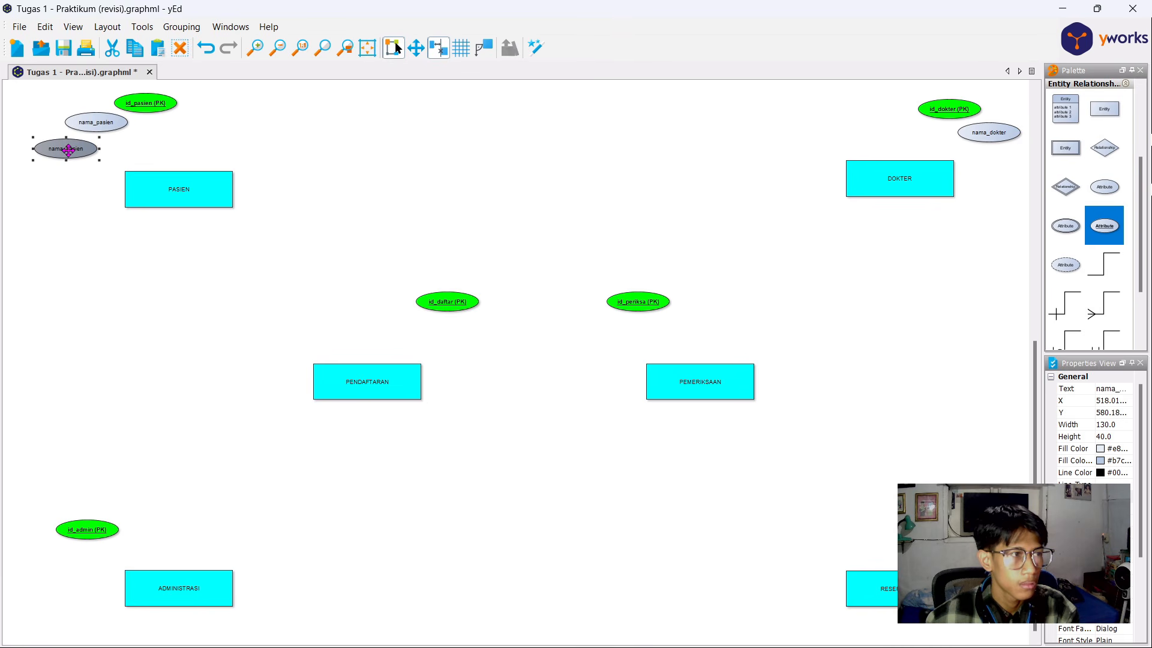
click(57, 147)
text(tgl_lahir)
key(Return)
Step: Duplicate the tgl_lahir attribute below itself and rename the copy alamat
click(334, 110)
drag(85, 146, 81, 175)
key(F2)
text(alamat)
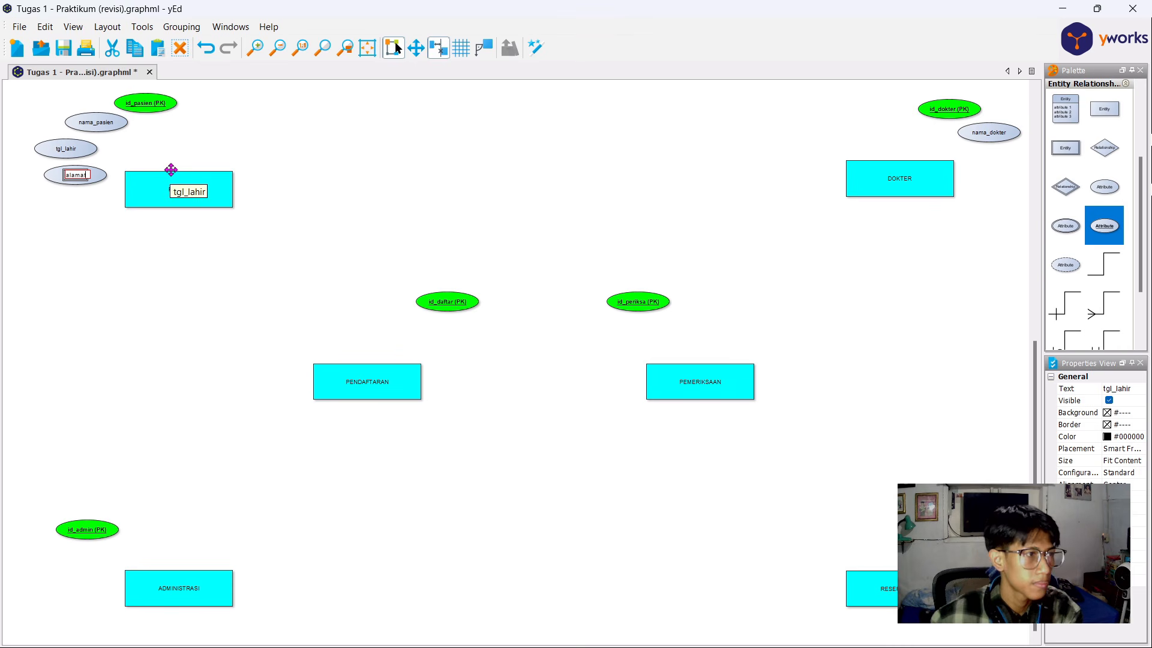
key(Return)
Step: Spread the four PASIEN attributes in an arc around the upper-left side of the entity
click(168, 123)
drag(162, 103, 195, 103)
drag(99, 122, 126, 122)
mouse_move(66, 148)
mouse_down()
mouse_move(80, 141)
mouse_move(56, 168)
mouse_up()
click(185, 120)
drag(179, 103, 186, 113)
click(120, 150)
Step: Copy the alamat attribute to the ADMINISTRASI entity, rename it nama_petugas, and space id_admin (PK) away from it
click(63, 166)
key(ctrl+c)
key(ctrl+v)
drag(123, 488, 108, 511)
drag(68, 556, 75, 541)
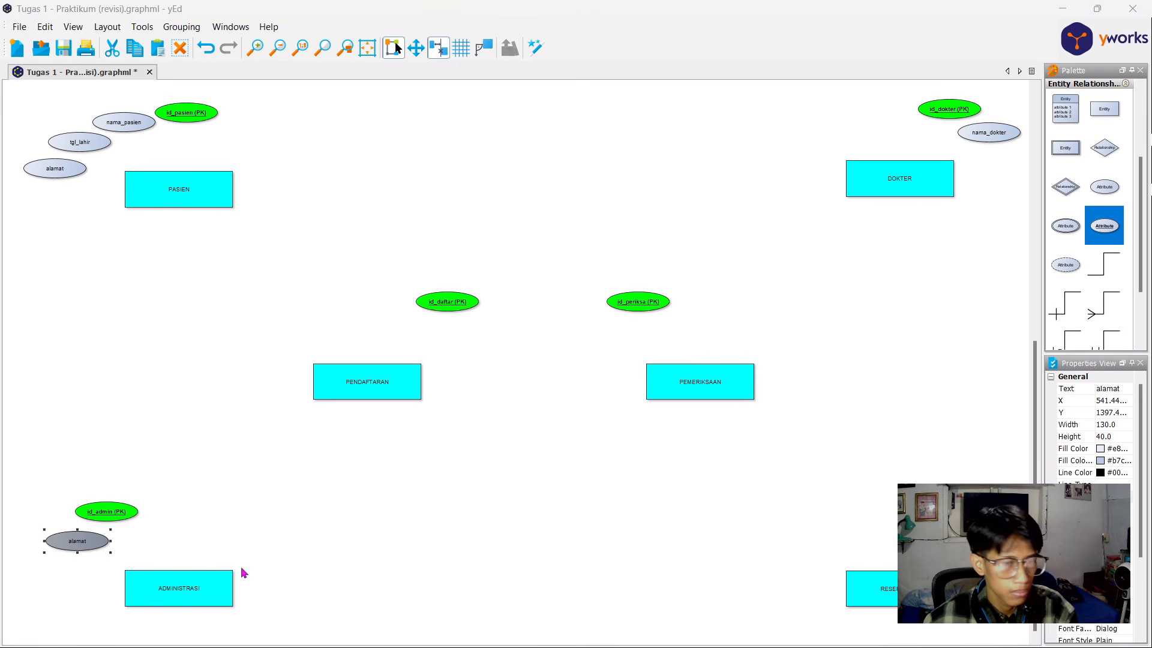
key(F2)
text(nama_petugas)
click(253, 494)
drag(120, 512, 137, 517)
click(314, 500)
Step: Duplicate the nama_petugas attribute, place the copy near the RESEP entity and rename it detail_obat
click(71, 540)
key(ctrl+d)
drag(90, 555, 1020, 537)
click(932, 517)
click(999, 522)
double_click(998, 522)
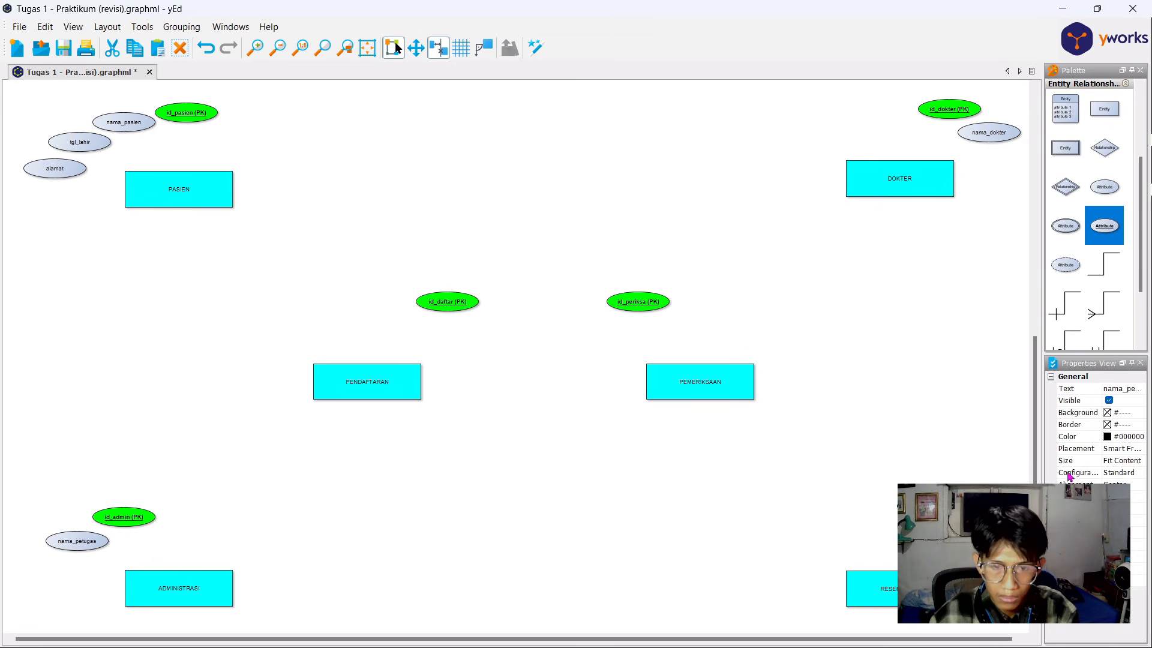
click(869, 490)
Step: Copy detail_obat to the PENDAFTARAN entity, rename it tgl_daftar, and shift id_daftar (PK) to make room
click(998, 522)
drag(997, 540, 469, 319)
drag(449, 302, 426, 293)
drag(474, 330, 480, 324)
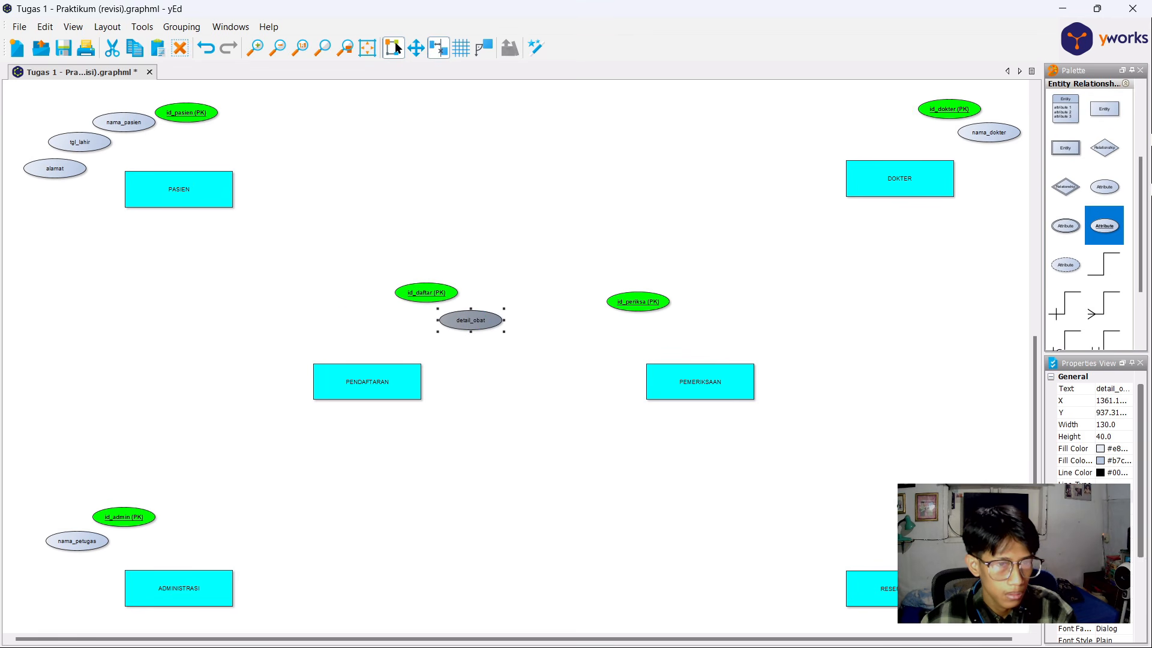
double_click(477, 318)
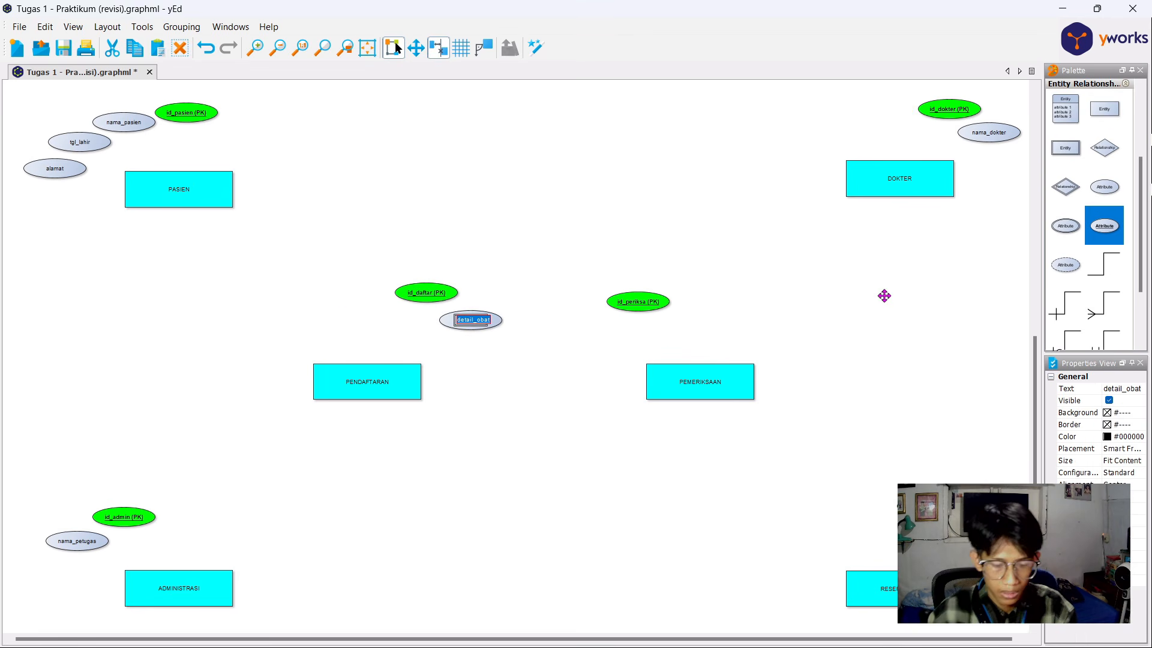
text(tgl)
click(578, 344)
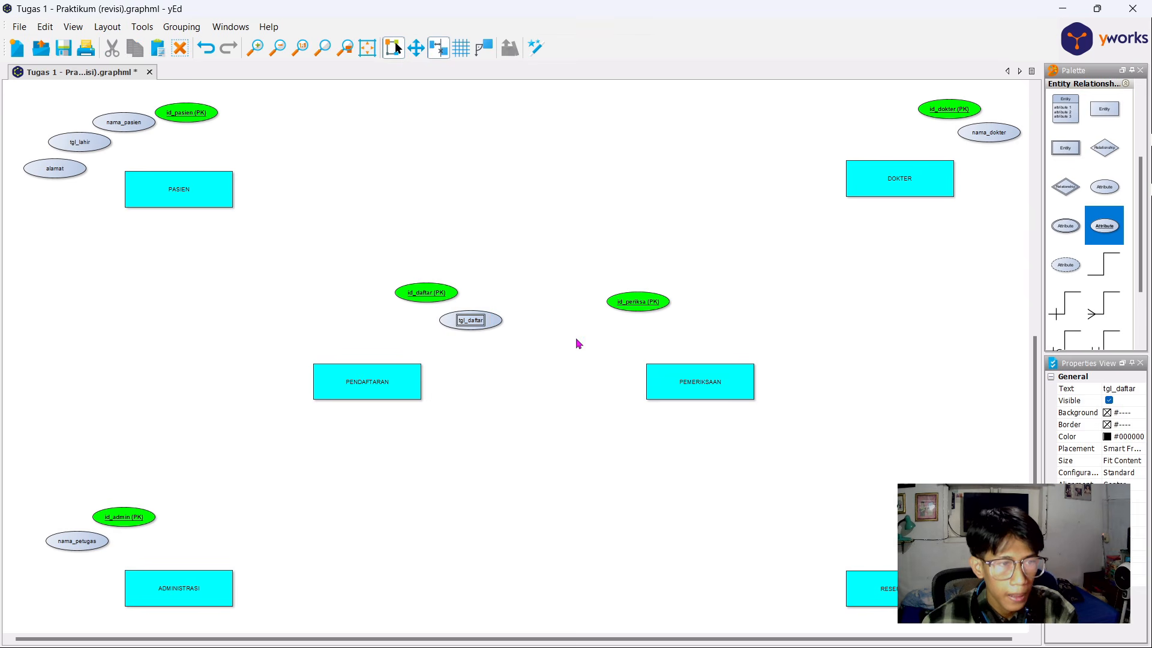
Step: Duplicate the tgl_daftar attribute beside id_periksa (PK) and rename the copy tgl_periksa
click(482, 328)
key(ctrl+d)
drag(489, 334, 602, 328)
key(F2)
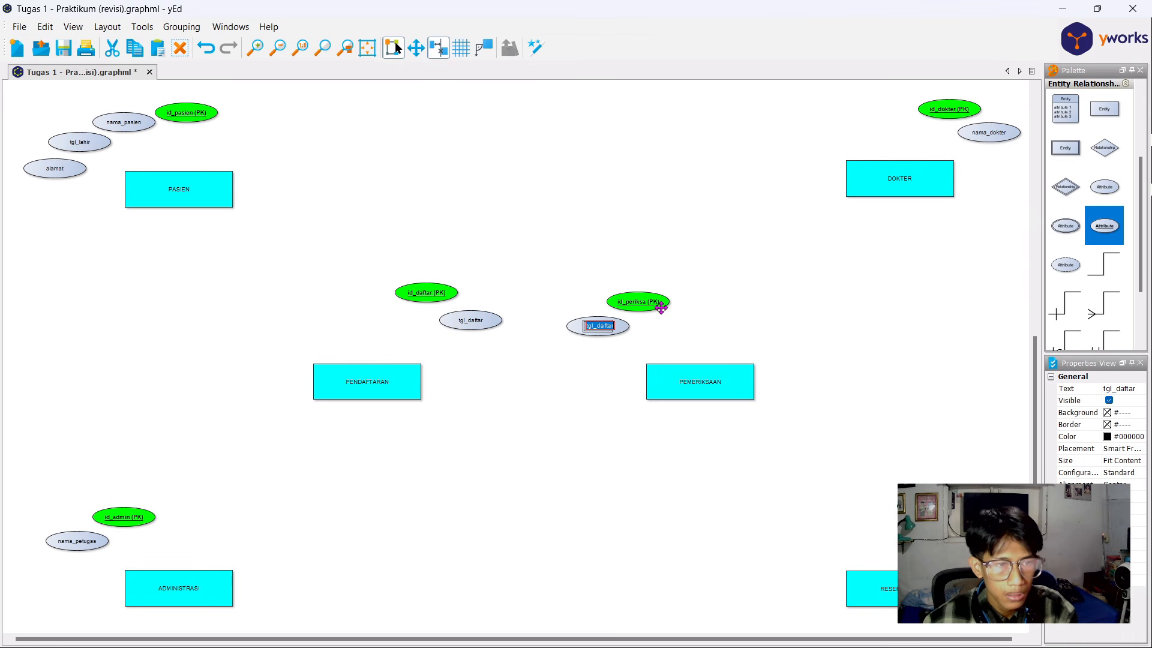
text(tgl_periksa)
key(Return)
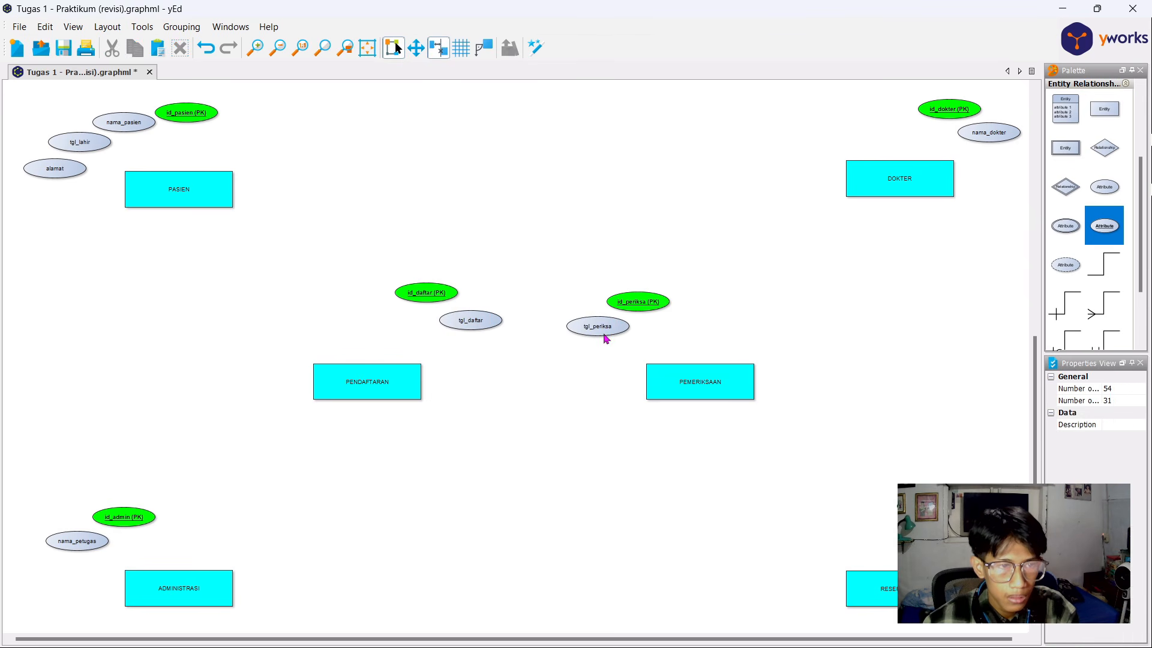
Step: Duplicate the tgl_periksa attribute and stagger both copies below id_periksa (PK) near PEMERIKSAAN
click(603, 328)
key(ctrl+d)
drag(599, 333, 600, 350)
click(653, 299)
drag(652, 297, 675, 278)
click(606, 350)
click(594, 324)
click(657, 281)
drag(593, 324, 648, 280)
drag(601, 347, 595, 326)
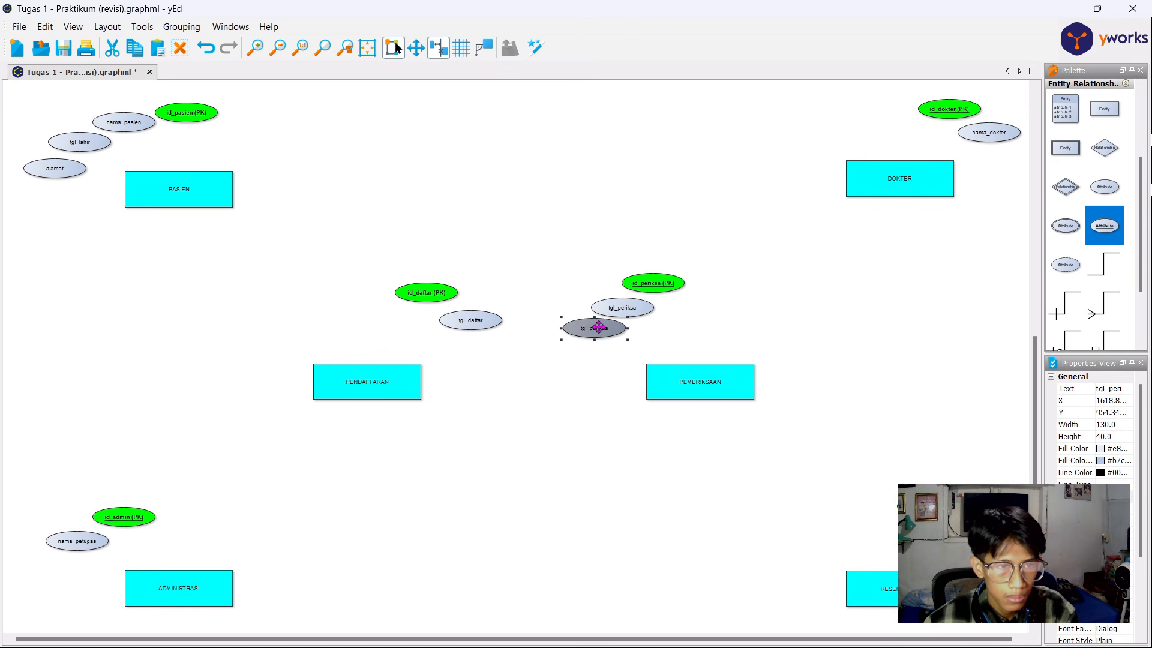
Step: Rename the lower tgl_periksa copy to diagnosa
key(F2)
text(id)
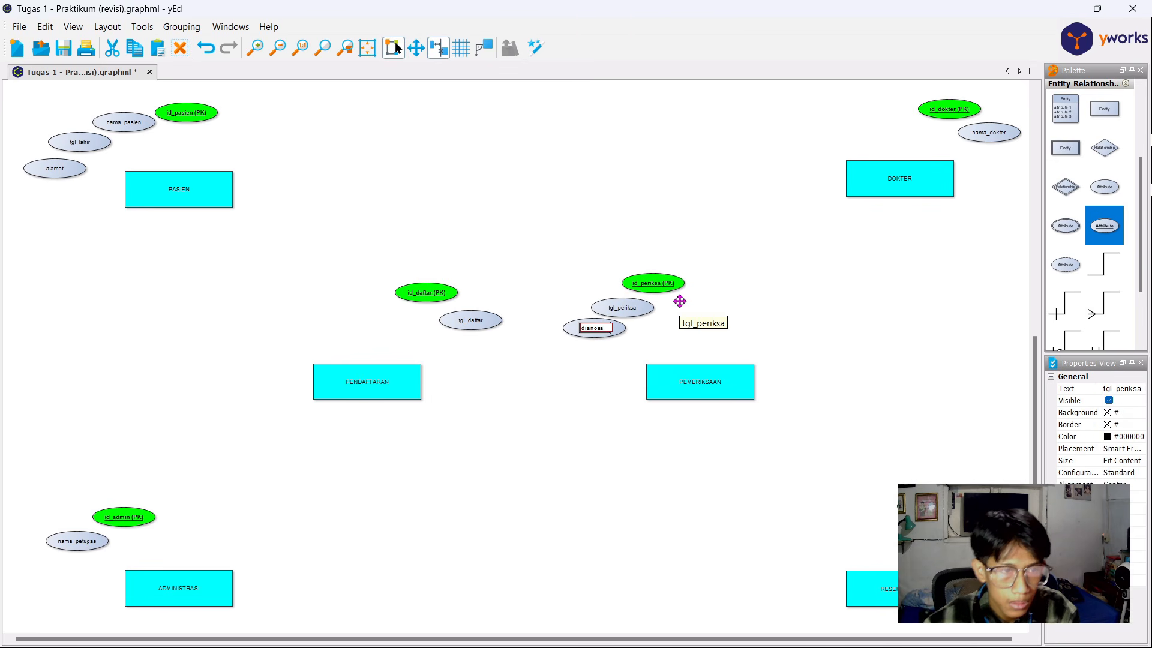
text(anosa)
key(Left)
key(Left)
key(Left)
key(Left)
key(Return)
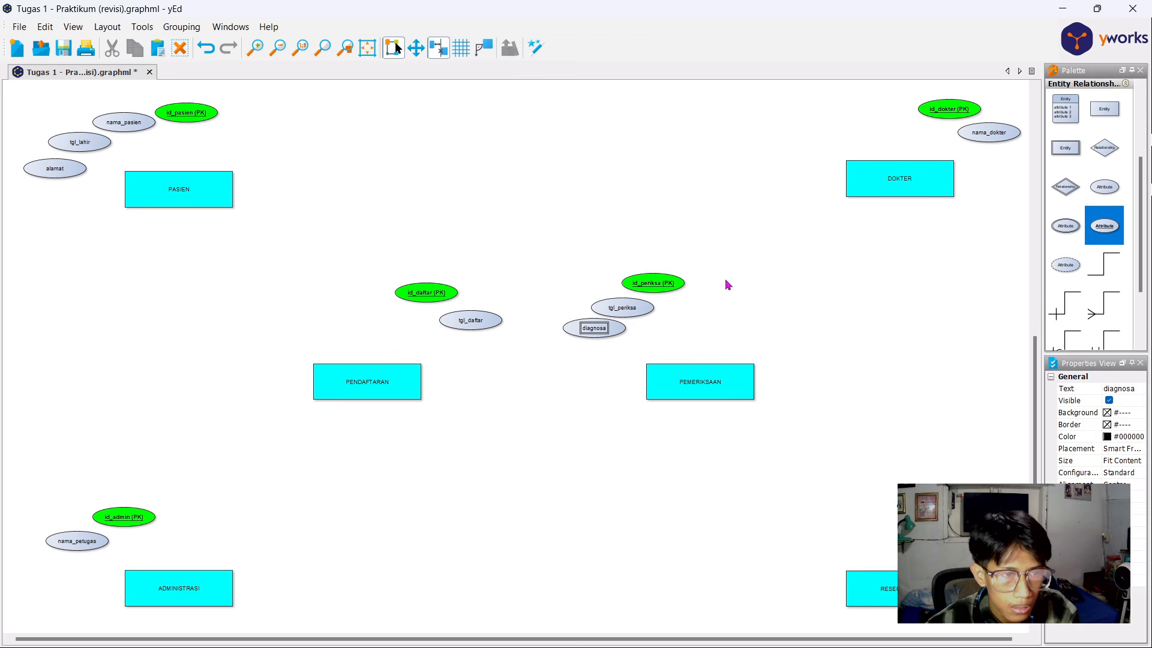
Step: Spread id_periksa (PK), tgl_periksa and diagnosa farther apart around the upper-left side of PEMERIKSAAN
click(725, 283)
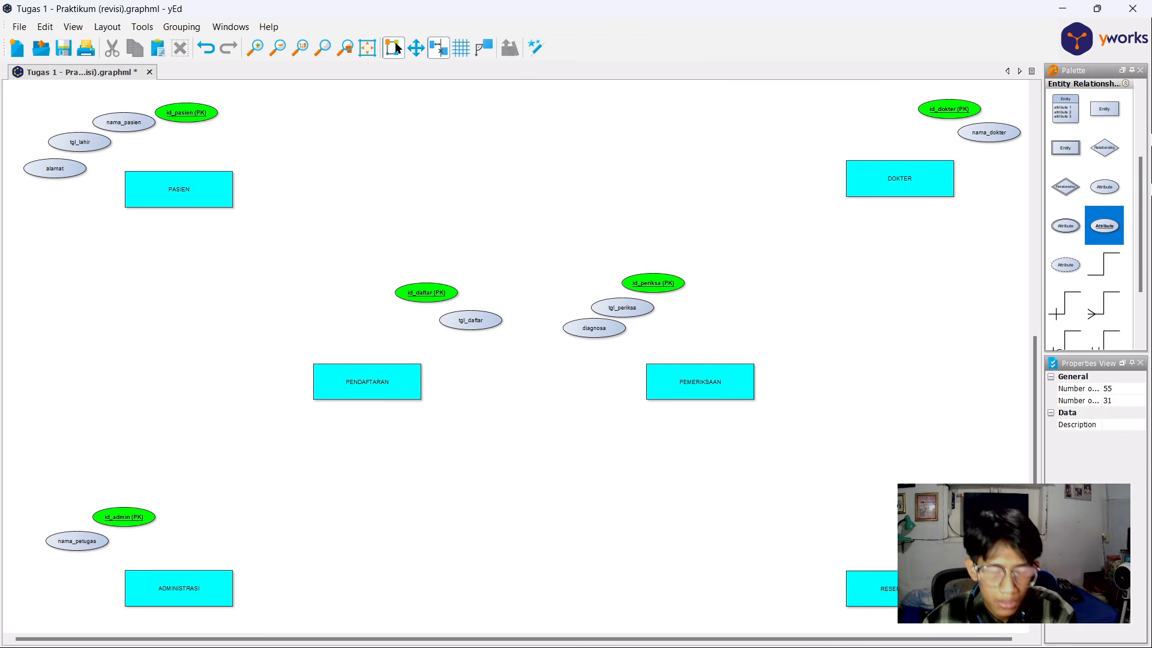
drag(642, 293, 602, 334)
click(635, 306)
click(594, 327)
click(774, 335)
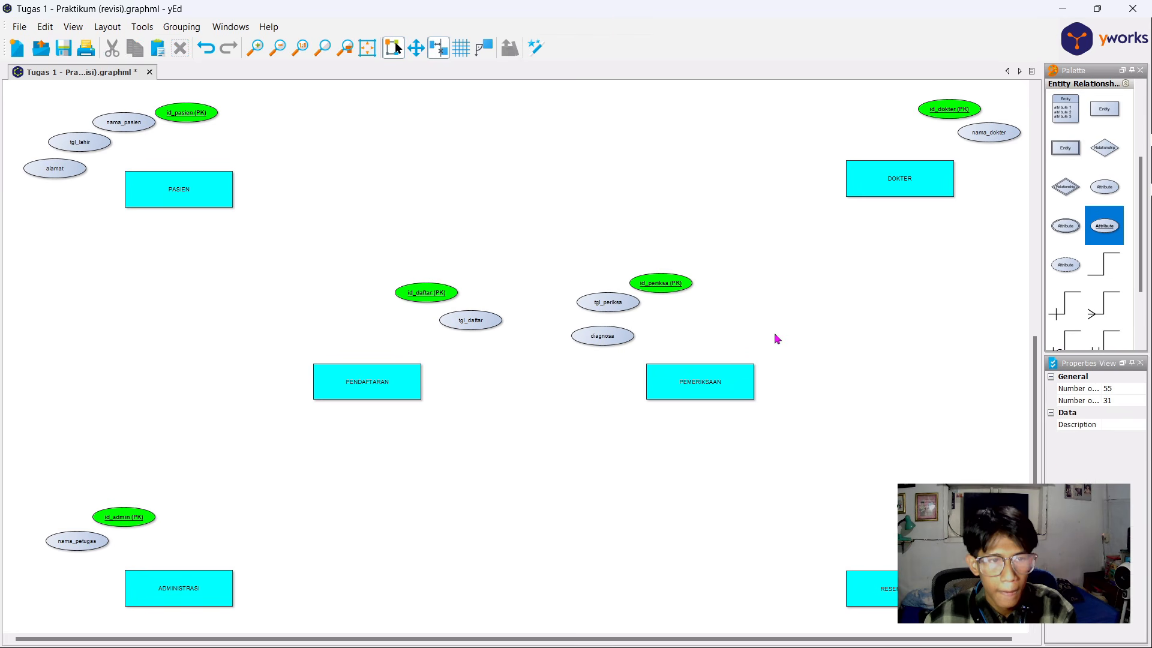
Step: Connect the DOKTER entity to nama_dokter and id_dokter (PK) with straight lines
click(465, 318)
drag(1104, 265, 936, 174)
click(984, 133)
drag(912, 171, 947, 111)
Step: Connect the PASIEN entity to id_pasien (PK), nama_pasien, tgl_lahir and alamat with straight lines
drag(1104, 265, 182, 182)
click(186, 114)
drag(231, 135, 123, 122)
click(168, 183)
click(157, 183)
drag(1104, 265, 57, 168)
click(157, 183)
Step: Connect the PEMERIKSAAN and PENDAFTARAN entities to their respective attributes with straight lines
drag(1104, 265, 695, 378)
click(668, 292)
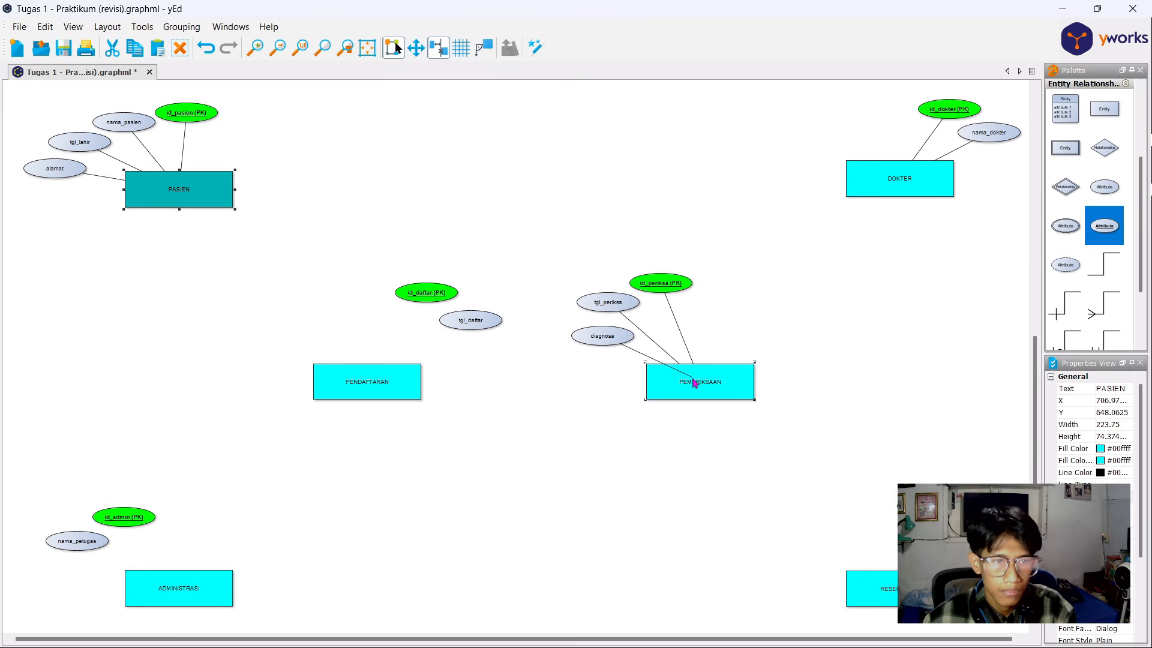
click(358, 383)
Step: Connect id_admin (PK) and nama_petugas to the ADMINISTRASI entity with straight lines
drag(1104, 265, 123, 517)
click(163, 584)
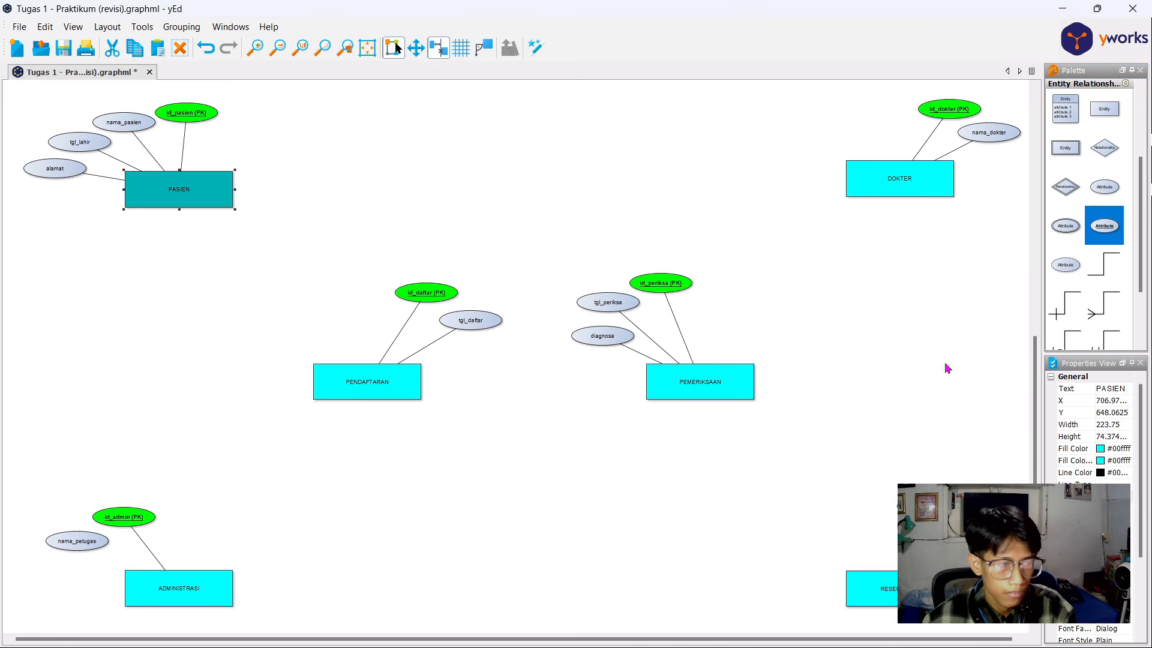
drag(1101, 268, 78, 541)
click(161, 586)
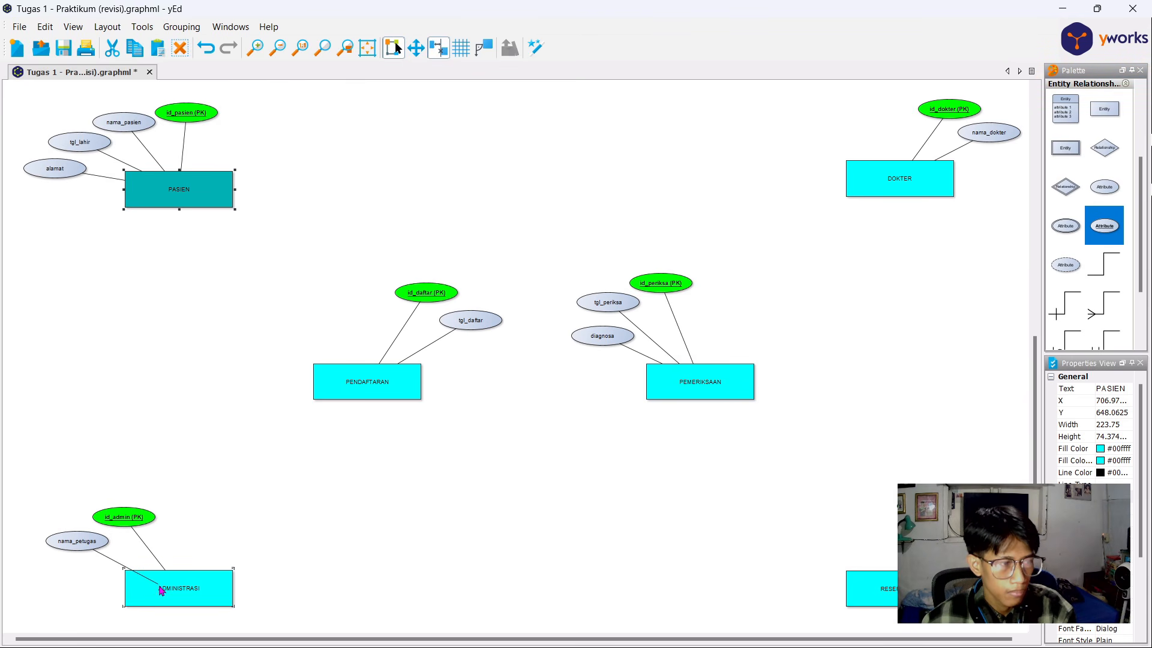
click(500, 475)
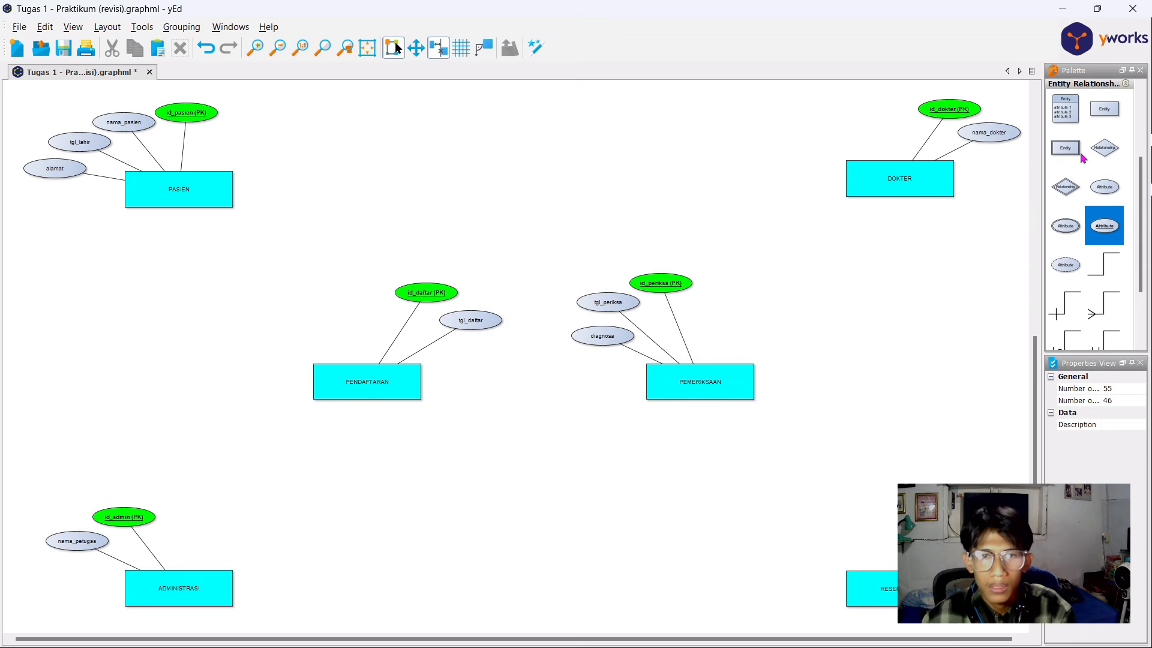
Step: Place four relationship diamonds, one above and one below each of PENDAFTARAN and PEMERIKSAAN
drag(1104, 147, 376, 207)
key(ctrl+v)
drag(769, 225, 706, 531)
key(ctrl+v)
drag(786, 252, 360, 536)
click(674, 252)
click(732, 204)
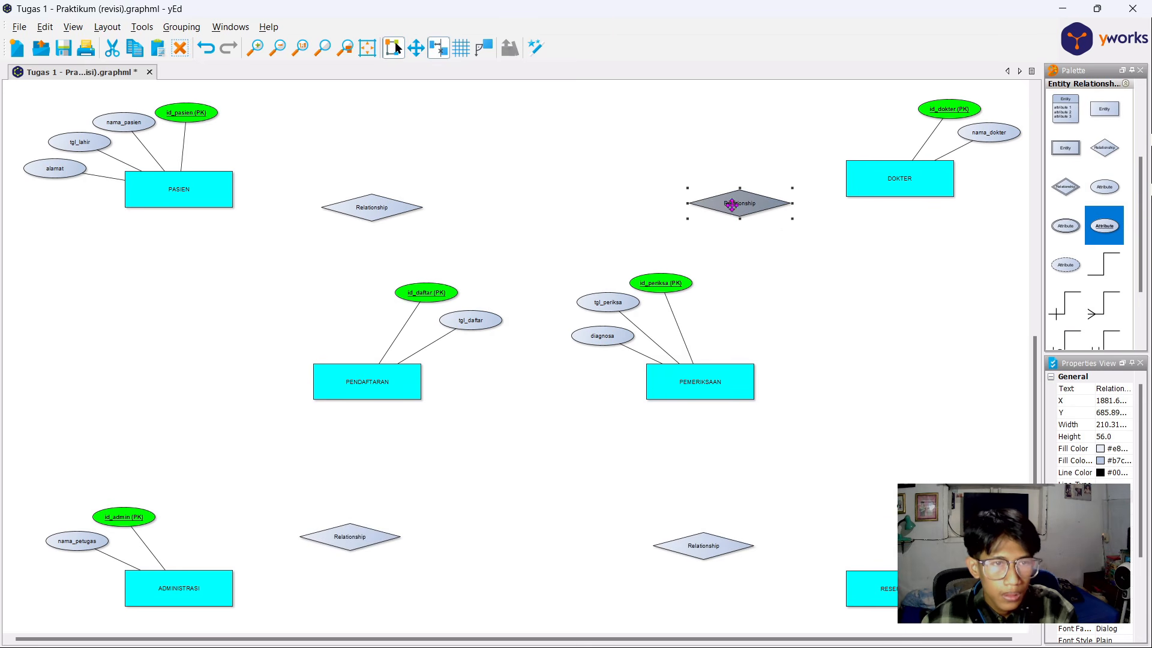
Step: Label both upper relationship diamonds MELAKUKAN
click(372, 209)
key(F2)
text(MELAKUKAN)
key(Return)
click(747, 198)
key(F2)
text(MELAK)
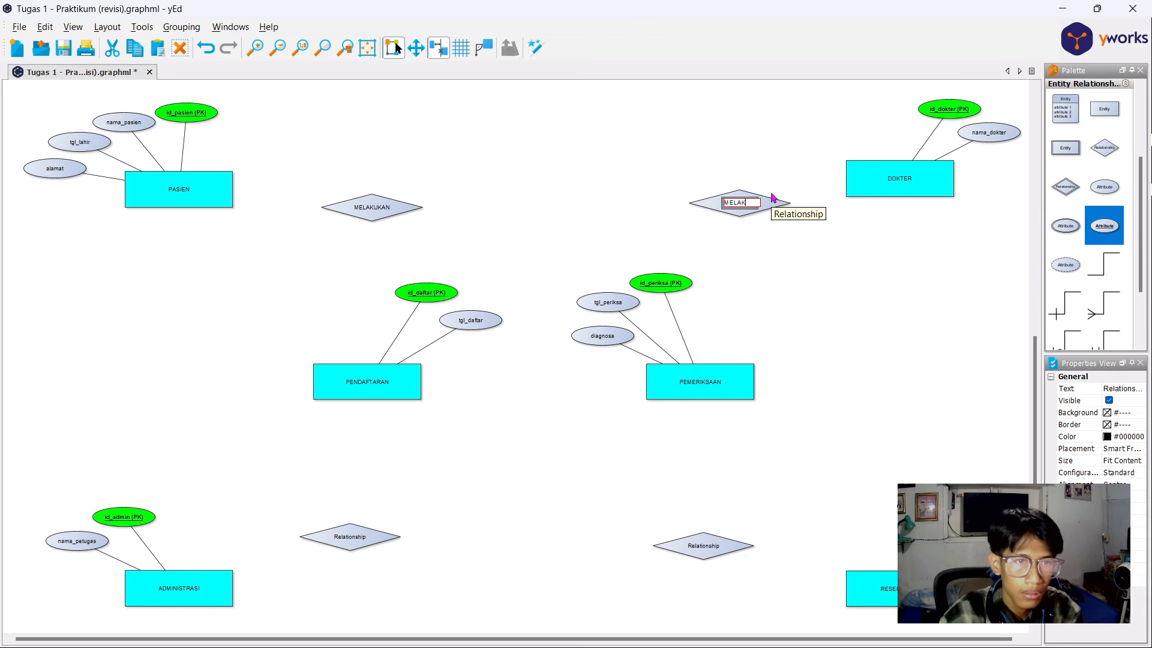
key(Return)
Step: Label the diamond below PENDAFTARAN MELAYANI and the one below PEMERIKSAAN MENGHASILKAN
click(700, 543)
click(351, 547)
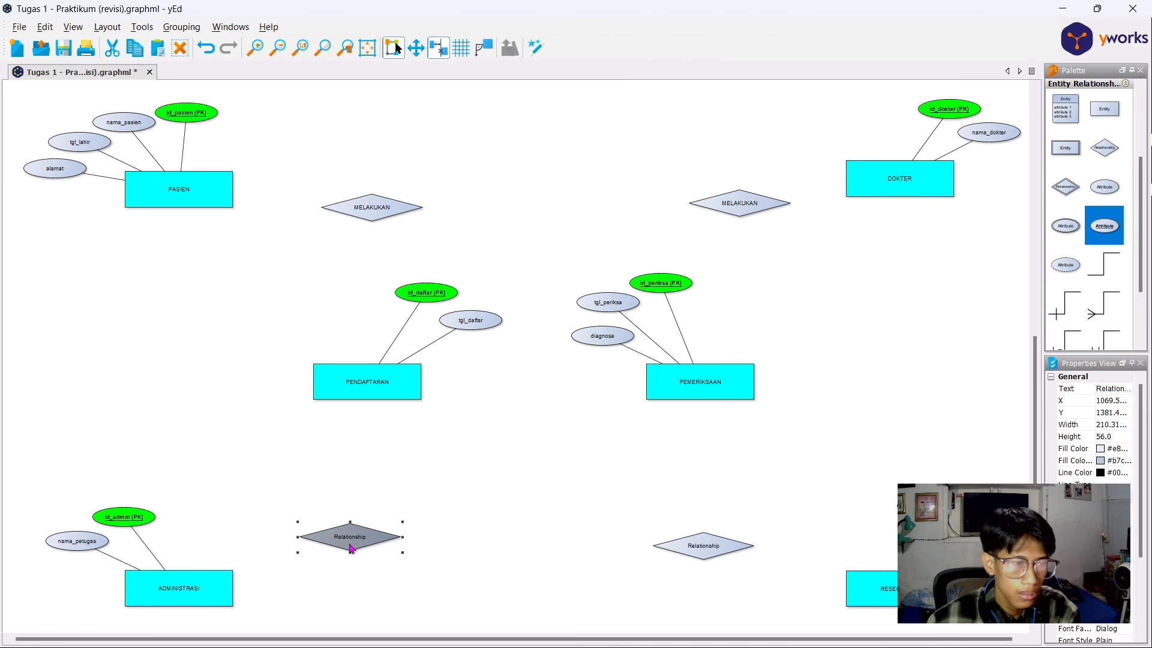
click(358, 538)
key(F2)
text(MELAYAN)
click(716, 543)
key(F2)
text(MENGHASILKAN)
key(Return)
click(753, 474)
Step: Align the four relationship diamonds with the PASIEN, PENDAFTARAN and PEMERIKSAAN entities and with each other
click(369, 207)
drag(371, 203, 370, 189)
drag(755, 203, 715, 213)
drag(715, 546, 715, 530)
click(357, 535)
drag(356, 536, 373, 528)
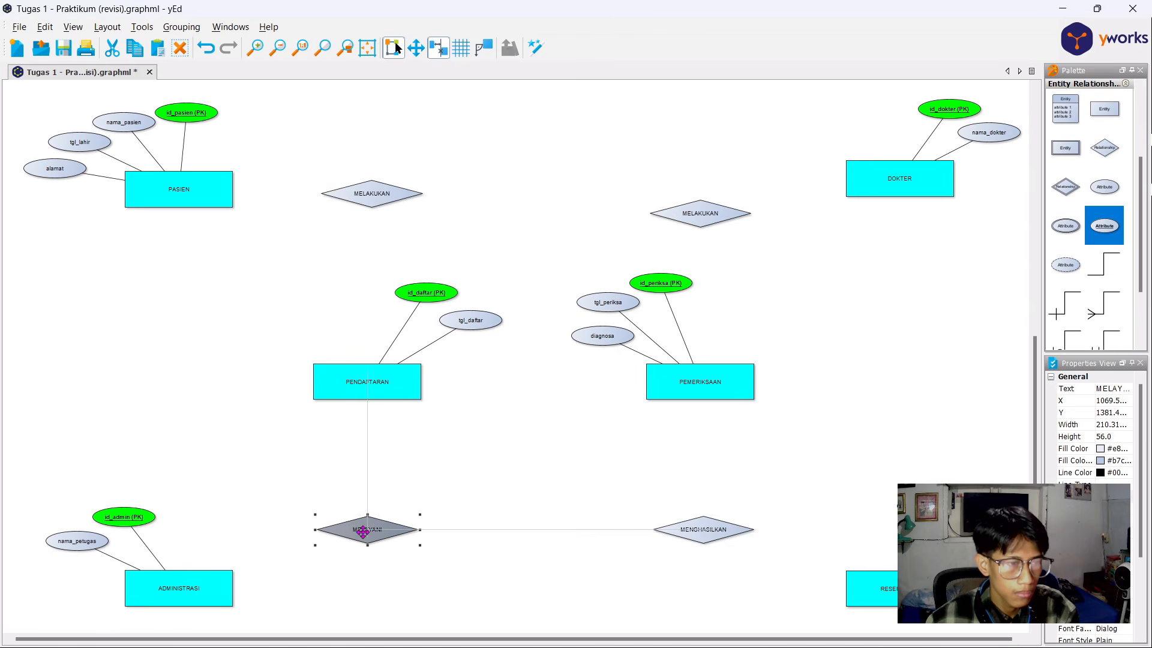
click(523, 509)
Step: Move the PENDAFTARAN attributes closer to their entity and shift the PEMERIKSAAN attributes slightly left
drag(389, 277, 504, 336)
drag(474, 326, 470, 342)
mouse_move(584, 248)
mouse_down()
mouse_move(651, 343)
mouse_move(691, 344)
mouse_up()
drag(662, 287, 643, 287)
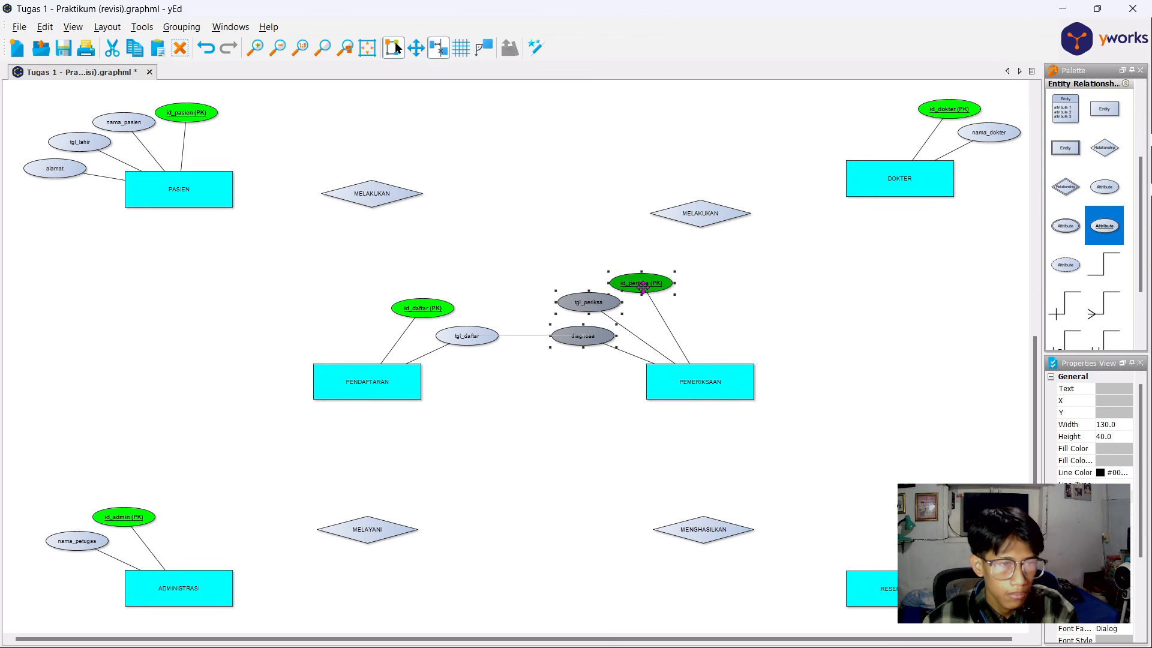
Step: Move the PEMERIKSAAN column with its diamonds and attributes right, and the PENDAFTARAN column slightly left
click(814, 304)
drag(511, 174, 768, 520)
drag(705, 388, 781, 377)
drag(280, 139, 520, 520)
drag(390, 378, 360, 368)
Step: Lower the MELAKUKAN diamond above PENDAFTARAN and shift the one above PEMERIKSAAN slightly down
click(344, 210)
click(353, 196)
drag(352, 196, 352, 241)
click(765, 257)
drag(733, 213, 733, 224)
click(733, 258)
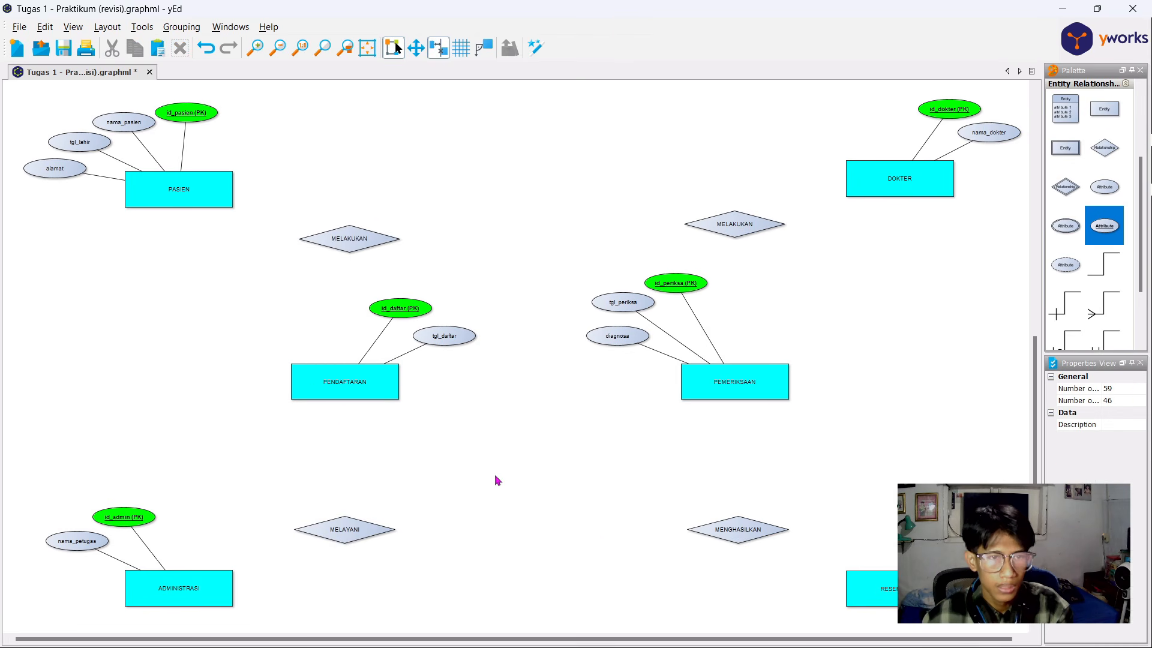
Step: Set both fill colors of the four relationship diamonds to yellow
click(349, 239)
shift+click(734, 224)
shift+click(738, 529)
shift+click(345, 529)
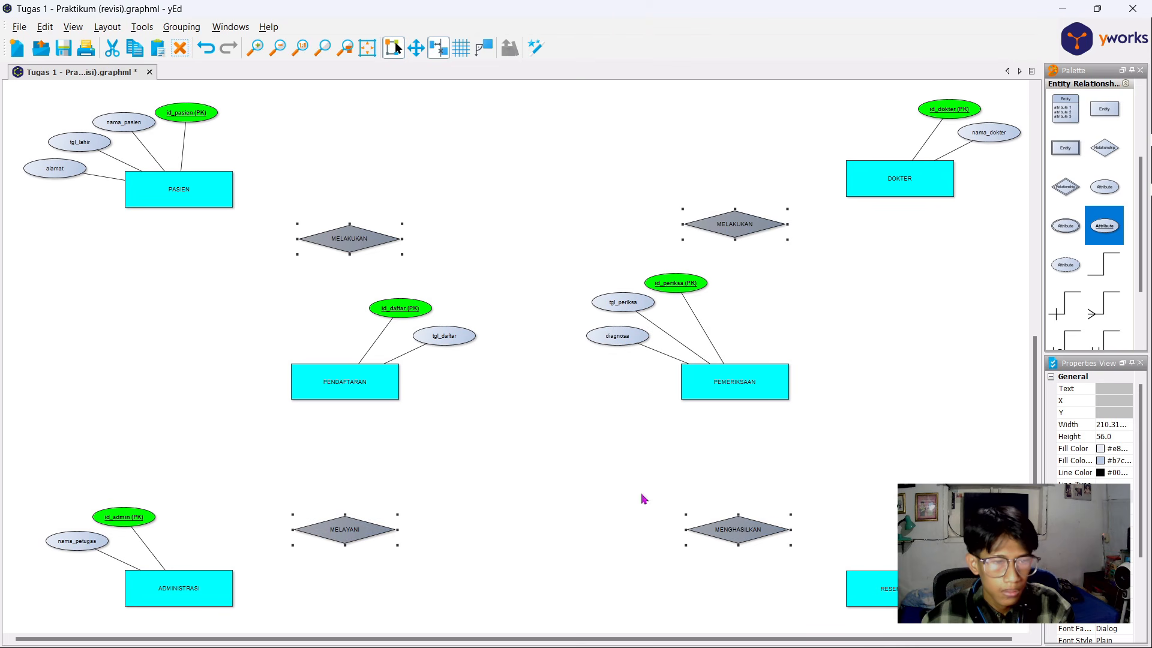
click(1101, 451)
click(1086, 526)
click(1102, 459)
click(1086, 538)
click(959, 437)
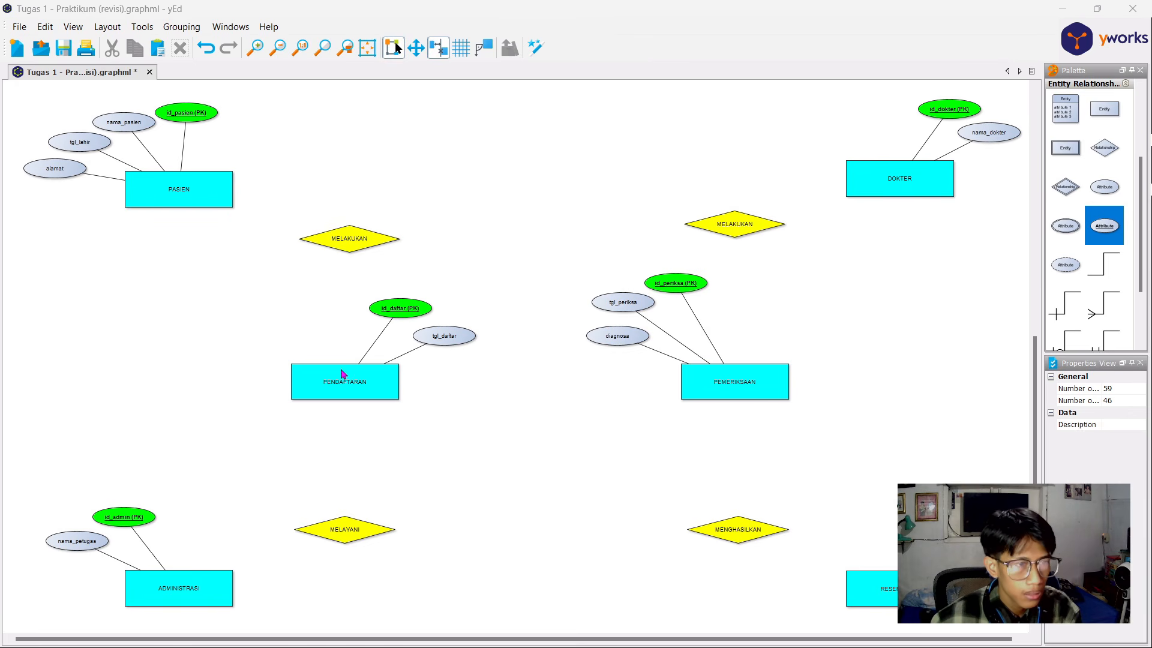
Step: Duplicate a MELAKUKAN diamond, place the copy between PENDAFTARAN and PEMERIKSAAN, and label it BERLANJUT_KE
click(758, 227)
key(ctrl+d)
drag(763, 244, 542, 384)
double_click(540, 382)
text(BERLANJUT_KE)
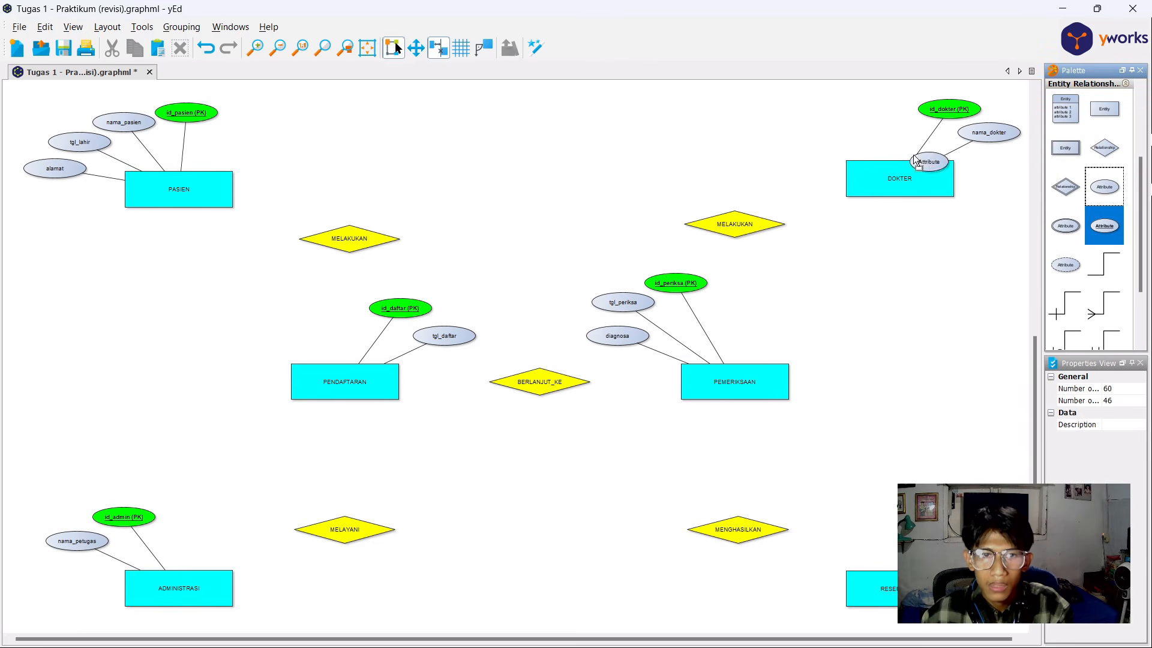
Step: Add a copy of the nama_dokter attribute above DOKTER and label it spesialisasi
drag(1008, 137, 882, 116)
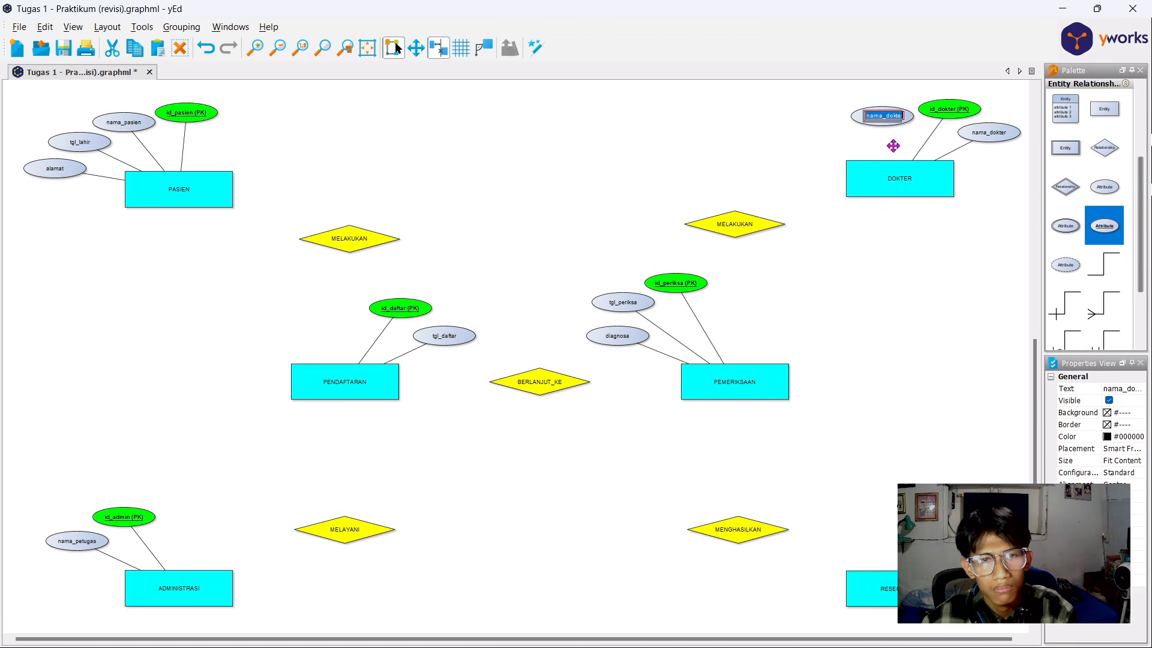
double_click(879, 114)
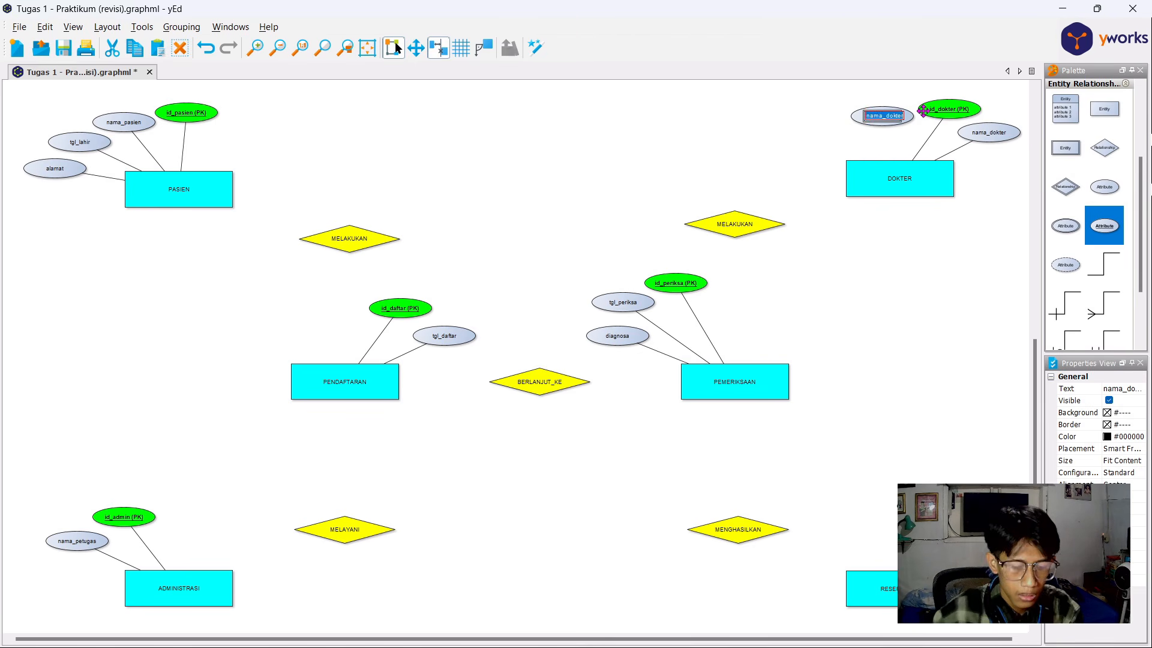
text(spesialisasi)
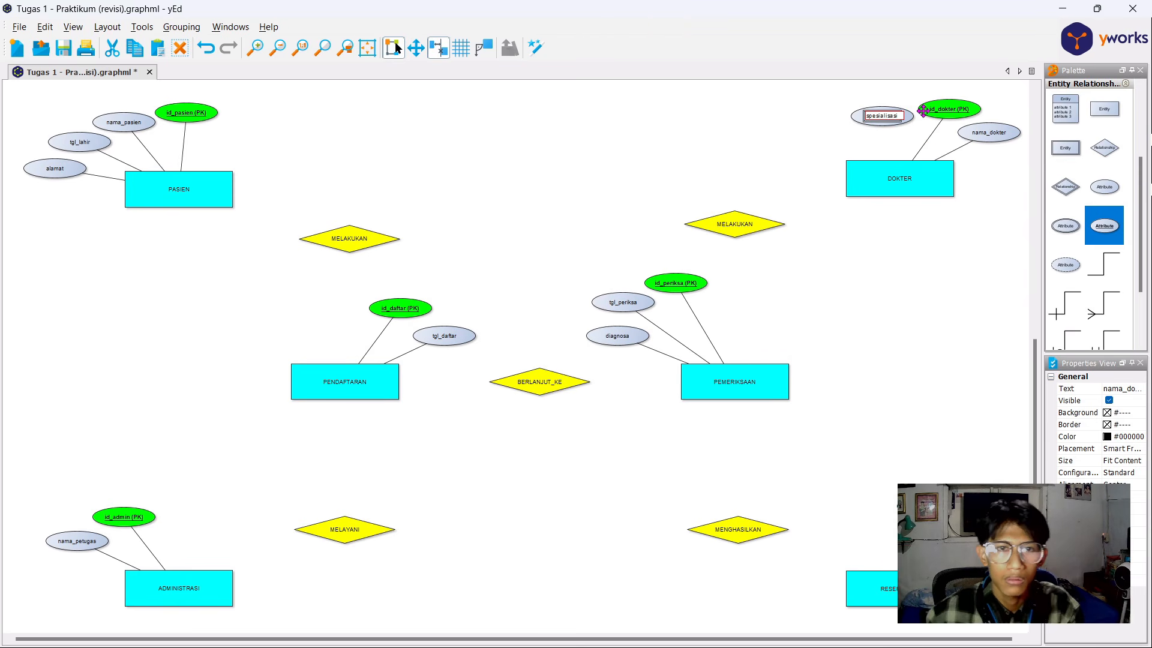
click(887, 138)
click(890, 124)
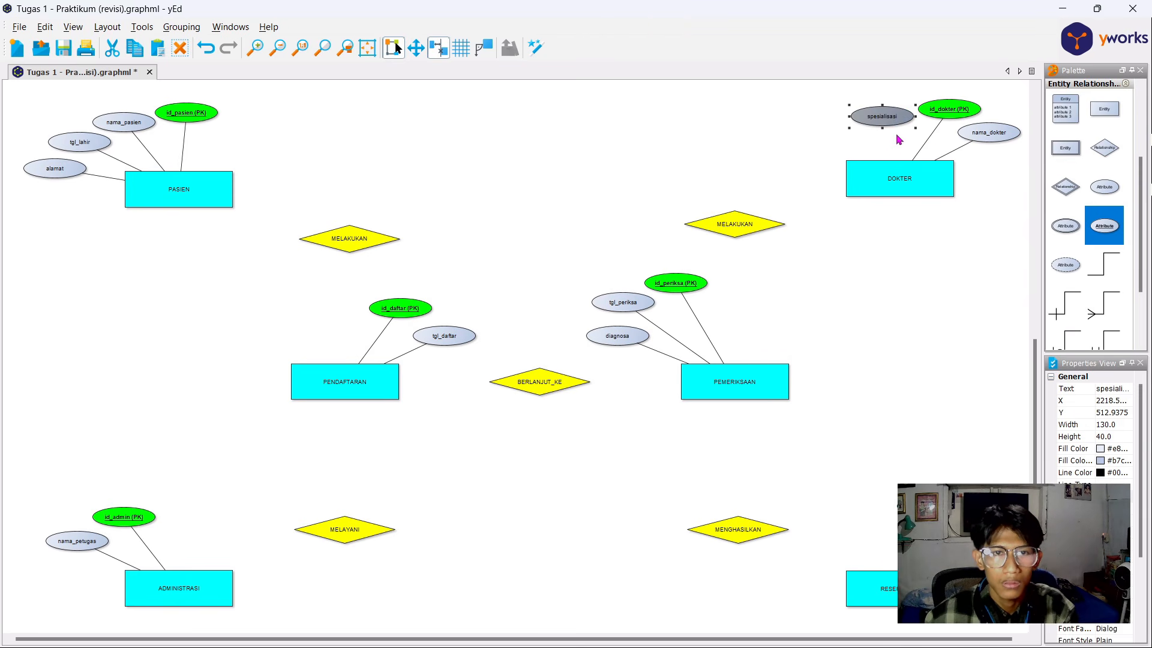
Step: Connect spesialisasi to the DOKTER entity and space it evenly with the id_dokter (PK) attribute
click(898, 141)
drag(887, 120, 883, 165)
click(885, 114)
click(958, 111)
drag(957, 111, 975, 106)
Step: Place a copy of the spesialisasi attribute above PENDAFTARAN and label it id_pasien (FK)
drag(888, 115, 321, 290)
key(ctrl+d)
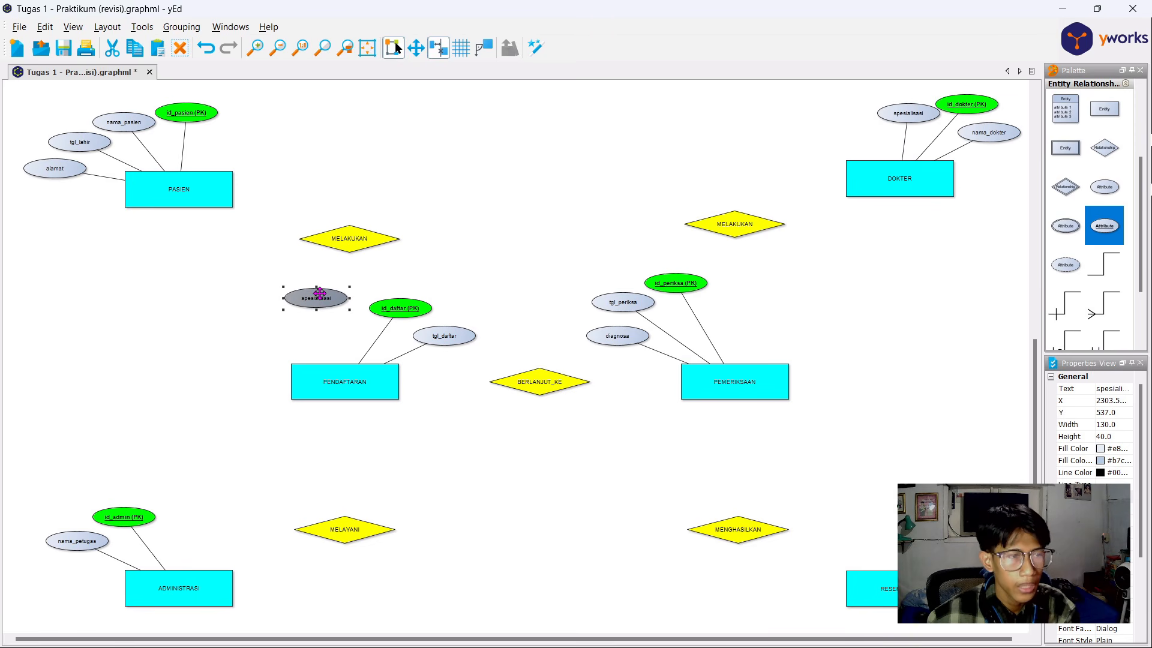
key(F2)
text(id_pasien (FK))
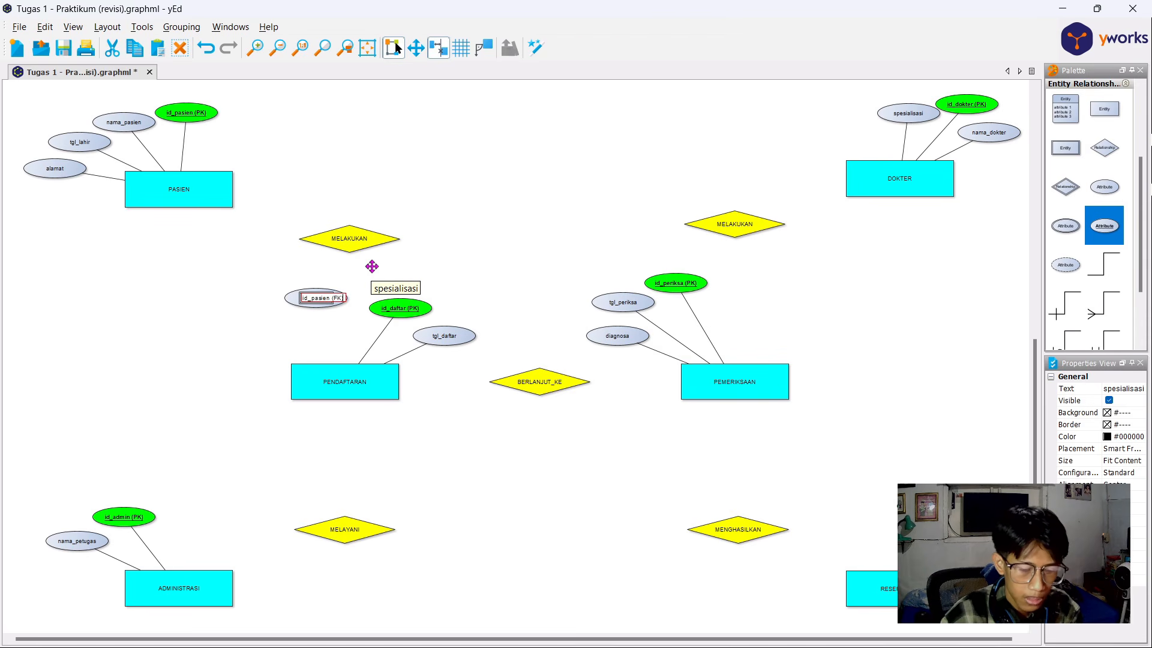
key(Return)
Step: Copy the id_pasien (FK) attribute, place the copy to its lower left, and label it id_admin (FK)
click(542, 236)
click(318, 304)
key(ctrl+c)
key(ctrl+v)
drag(333, 315, 283, 326)
key(F2)
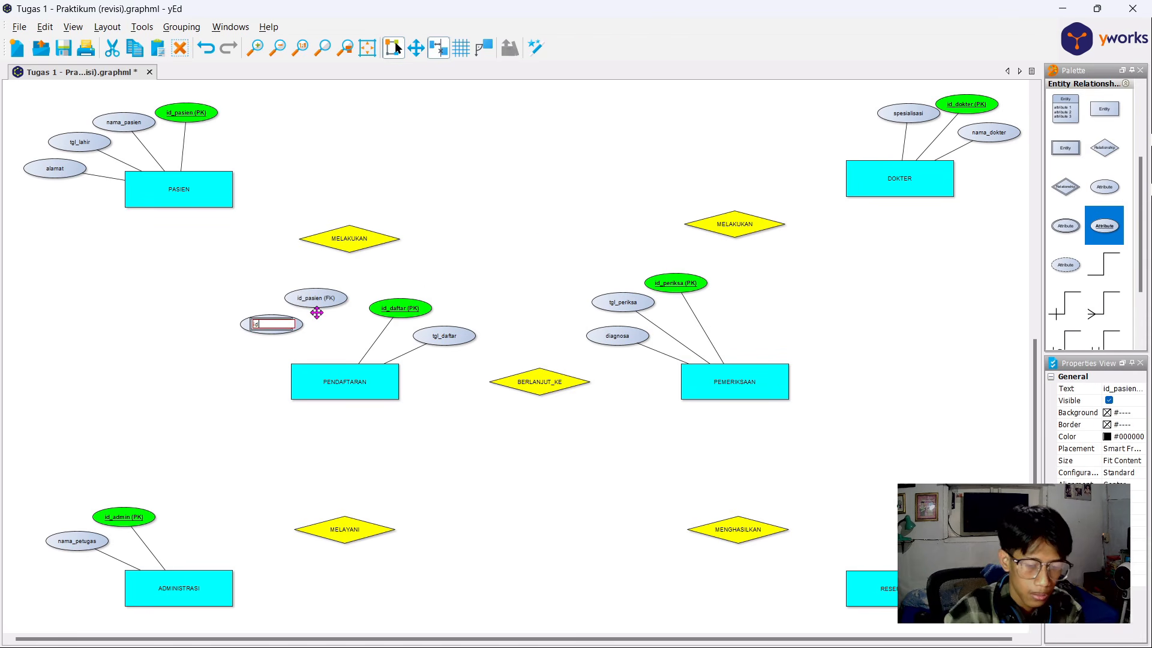
text(id_admin (FK))
key(Return)
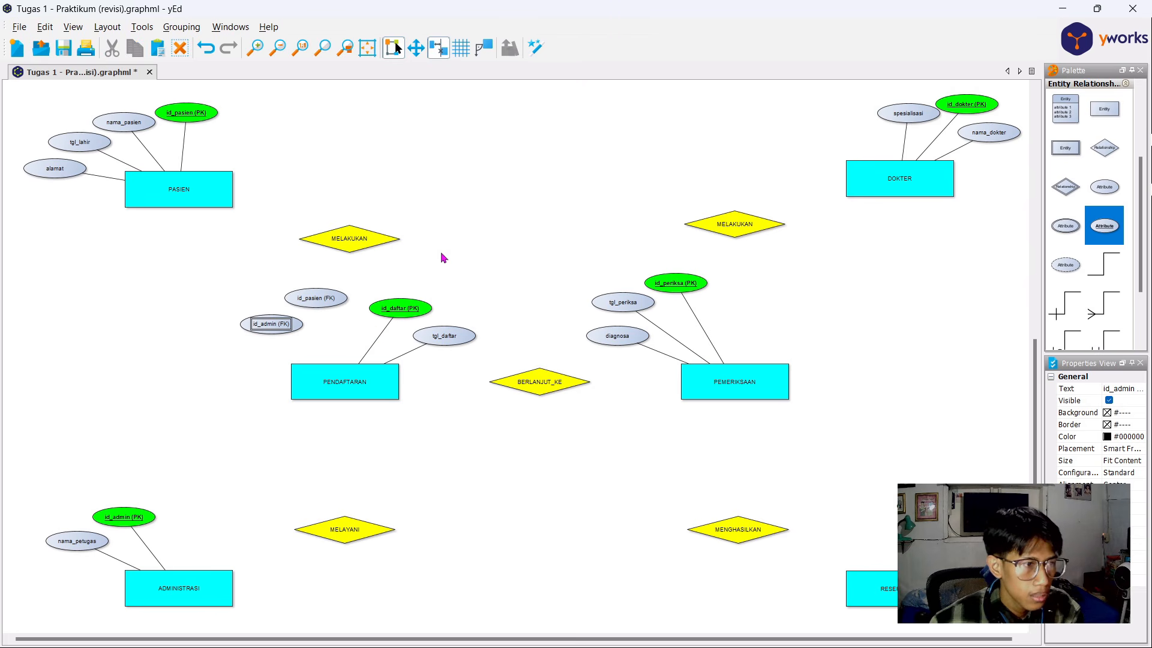
Step: Shift both PENDAFTARAN foreign key attributes slightly left and place a copy of id_pasien (FK) to the upper right of PEMERIKSAAN
click(268, 235)
drag(308, 297, 819, 304)
click(280, 326)
click(409, 273)
click(308, 301)
key(ctrl+d)
click(869, 283)
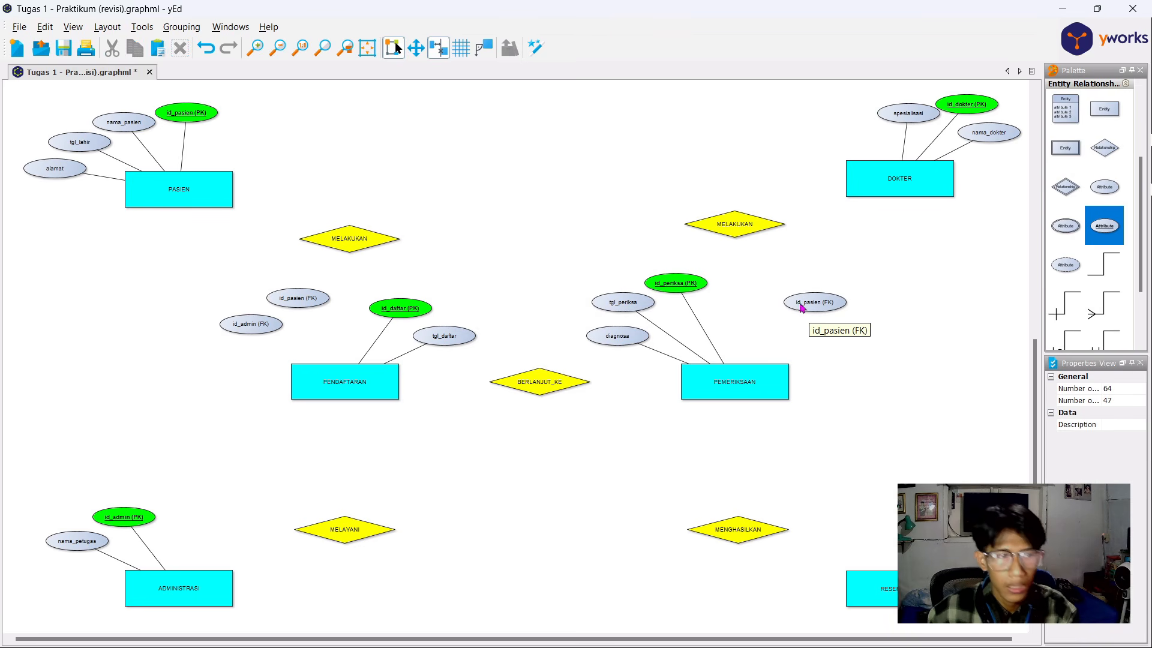
Step: Relabel the copied attribute beside PEMERIKSAAN as id_daftar (FK) and move it closer to the entity
click(822, 304)
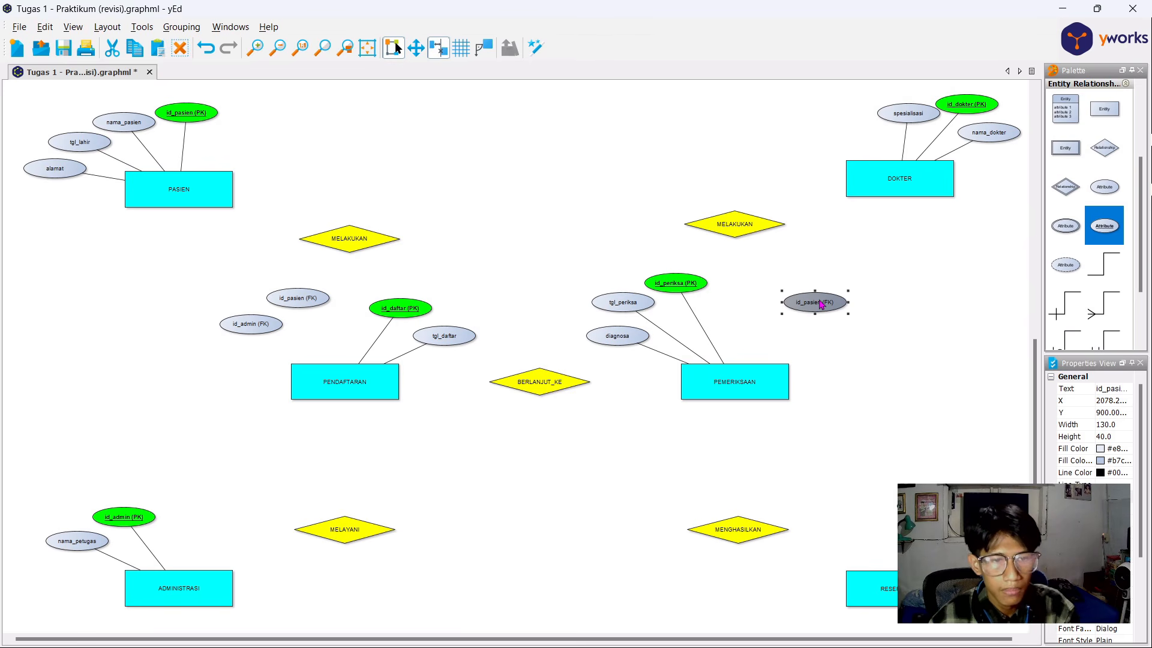
double_click(821, 305)
key(BackSpace)
key(BackSpace)
key(BackSpace)
key(BackSpace)
key(BackSpace)
key(BackSpace)
text(daftar)
click(882, 283)
mouse_move(819, 298)
mouse_down()
mouse_move(786, 282)
mouse_move(824, 302)
mouse_up()
click(836, 272)
click(786, 296)
Step: Copy the id_daftar (FK) attribute and label the copy id_dokter (FK)
key(ctrl+c)
key(ctrl+v)
double_click(838, 309)
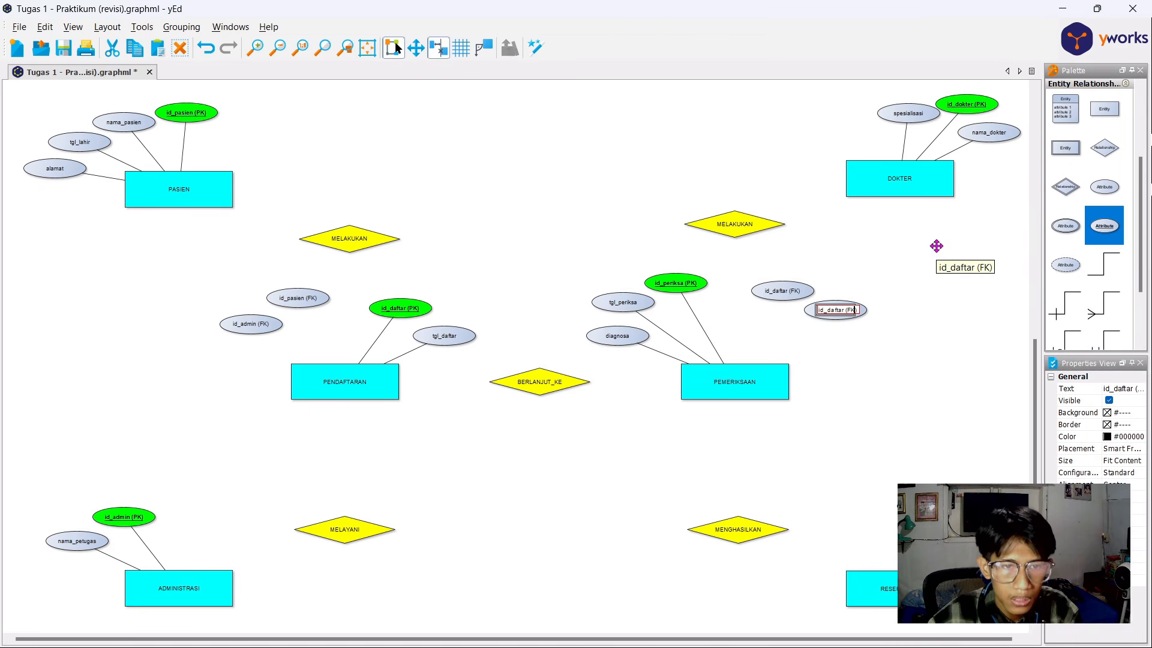
text(dokter)
click(913, 288)
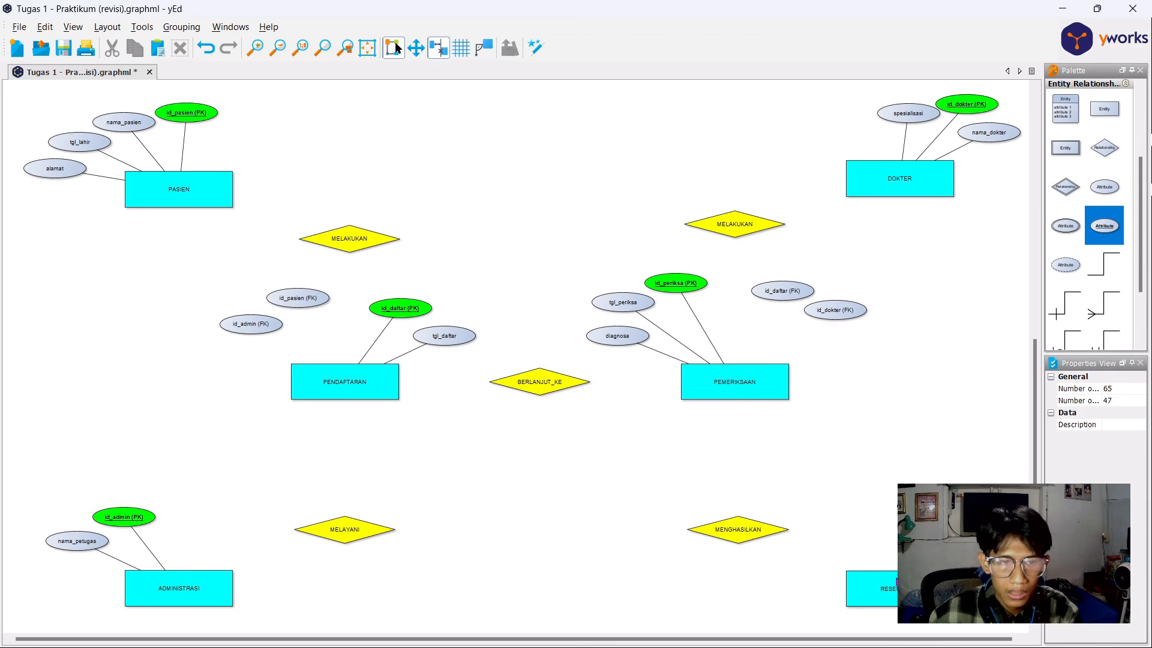
Step: Place a copy of id_dokter (FK) to the upper right of the MENGHASILKAN diamond and label it id_periksa (FK)
click(896, 585)
click(889, 404)
click(845, 313)
drag(844, 313, 866, 486)
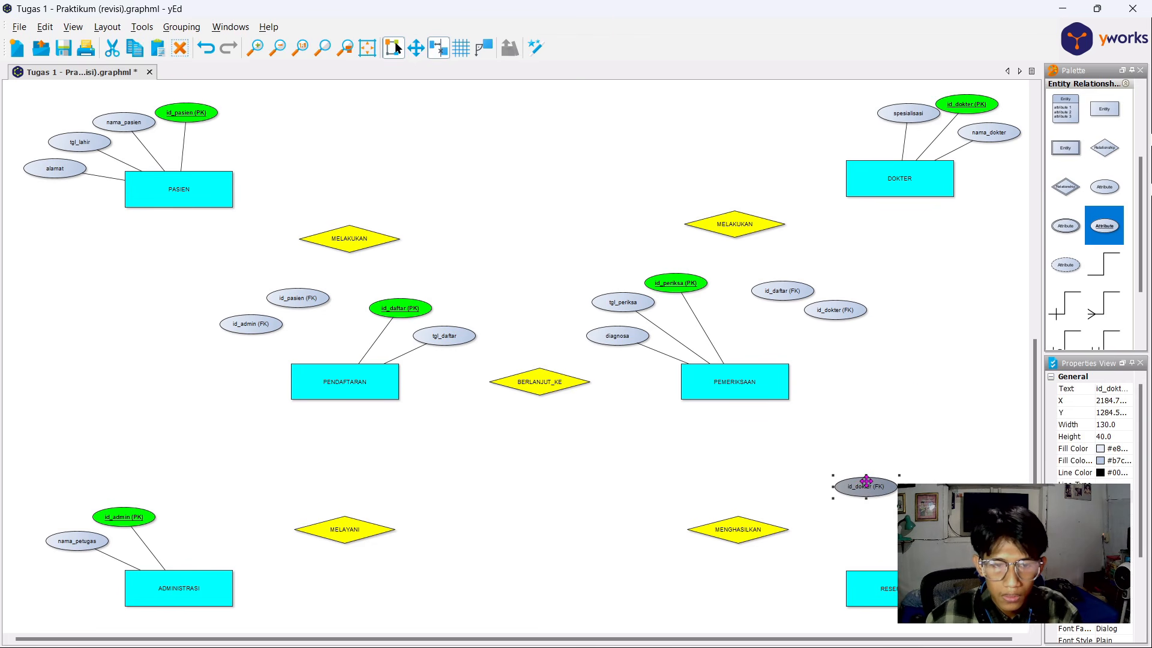
key(F2)
text(id_periksa (FK))
click(870, 386)
click(872, 492)
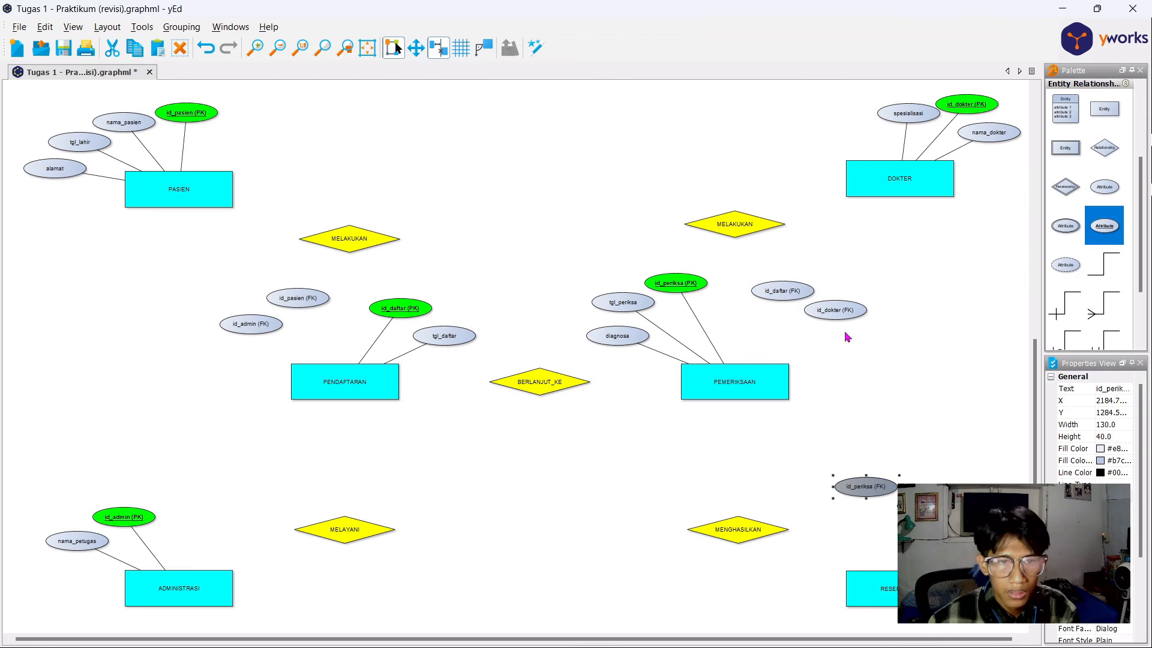
Step: Underline the label text of all five foreign key attributes
shift+click(819, 304)
shift+click(775, 294)
shift+click(303, 299)
shift+click(252, 324)
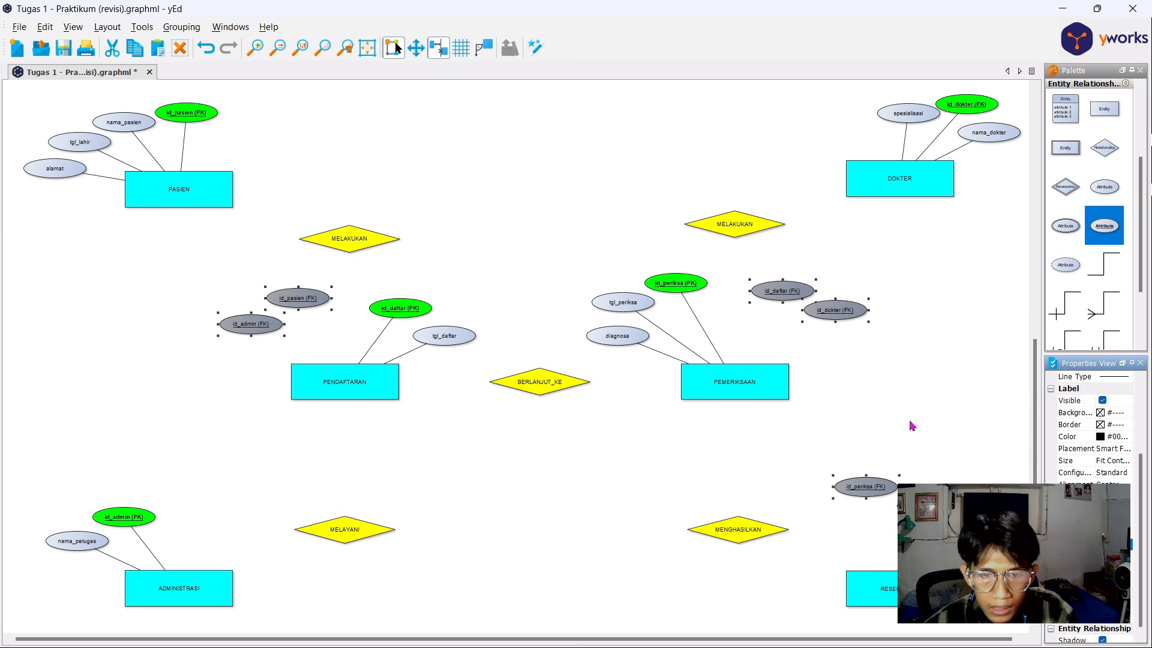
click(949, 444)
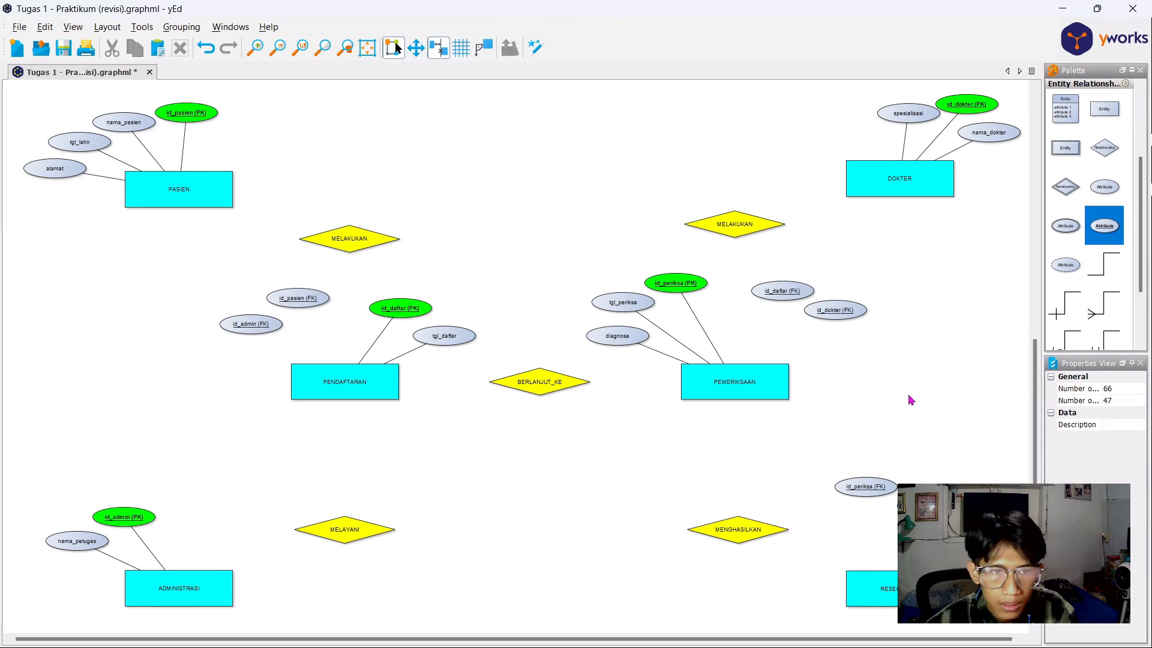
Step: Set both fill colors of the five foreign key attributes to light green #ccffcc
click(300, 305)
shift+click(254, 326)
shift+click(783, 294)
shift+click(848, 316)
shift+click(865, 487)
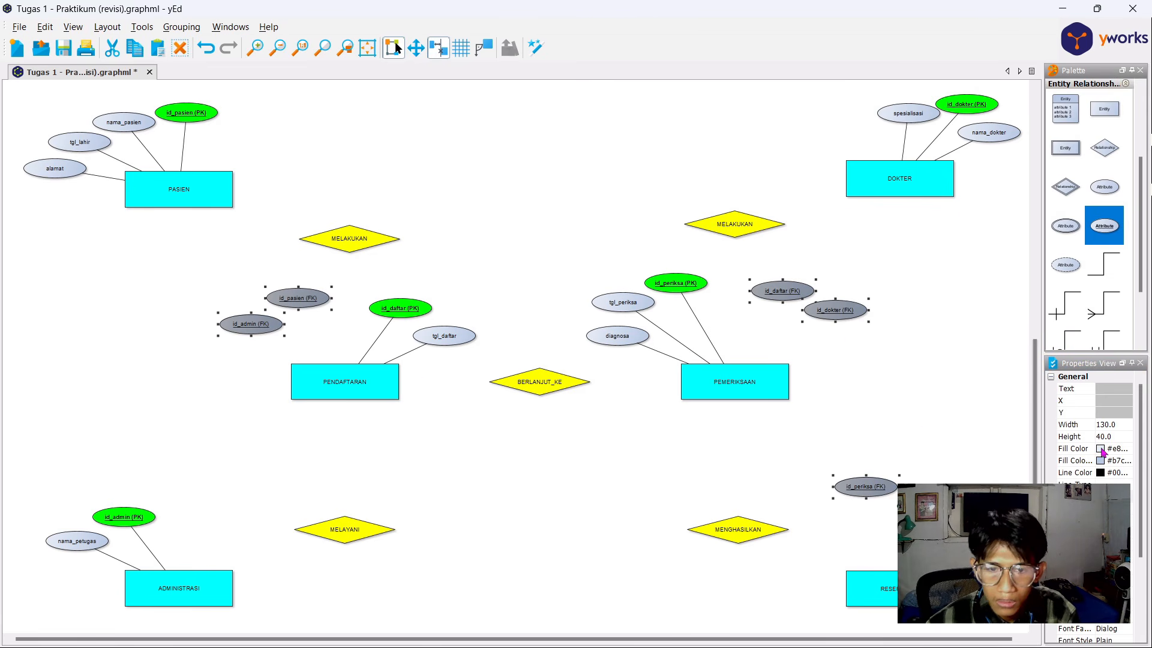
click(1103, 449)
click(1090, 536)
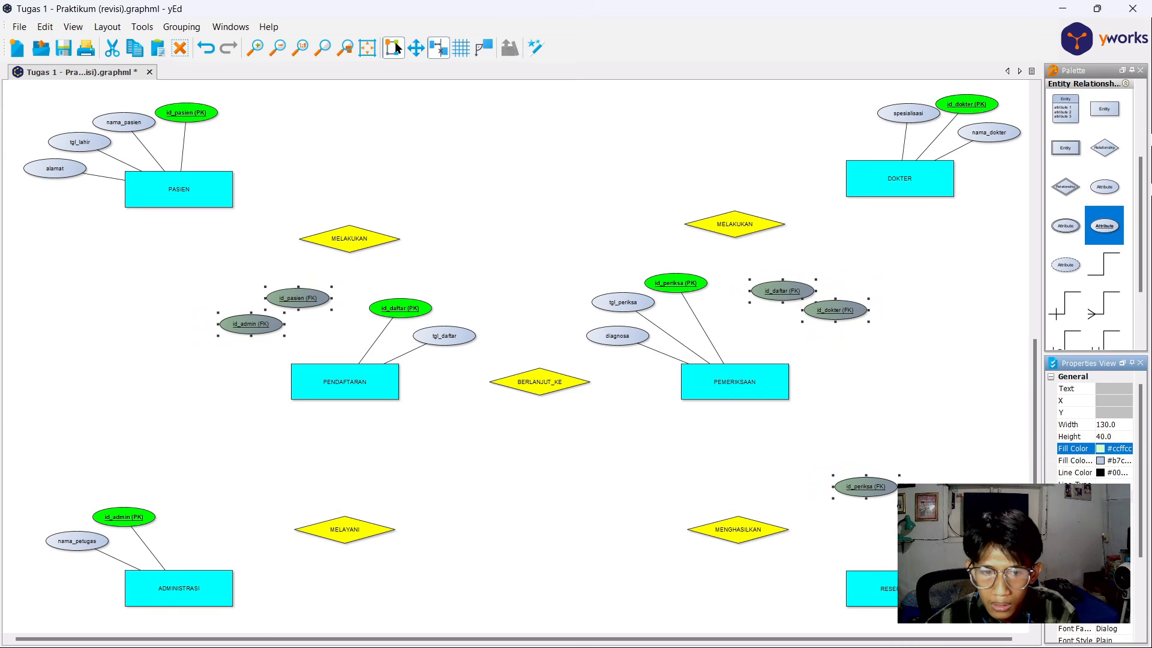
click(1102, 461)
click(1090, 548)
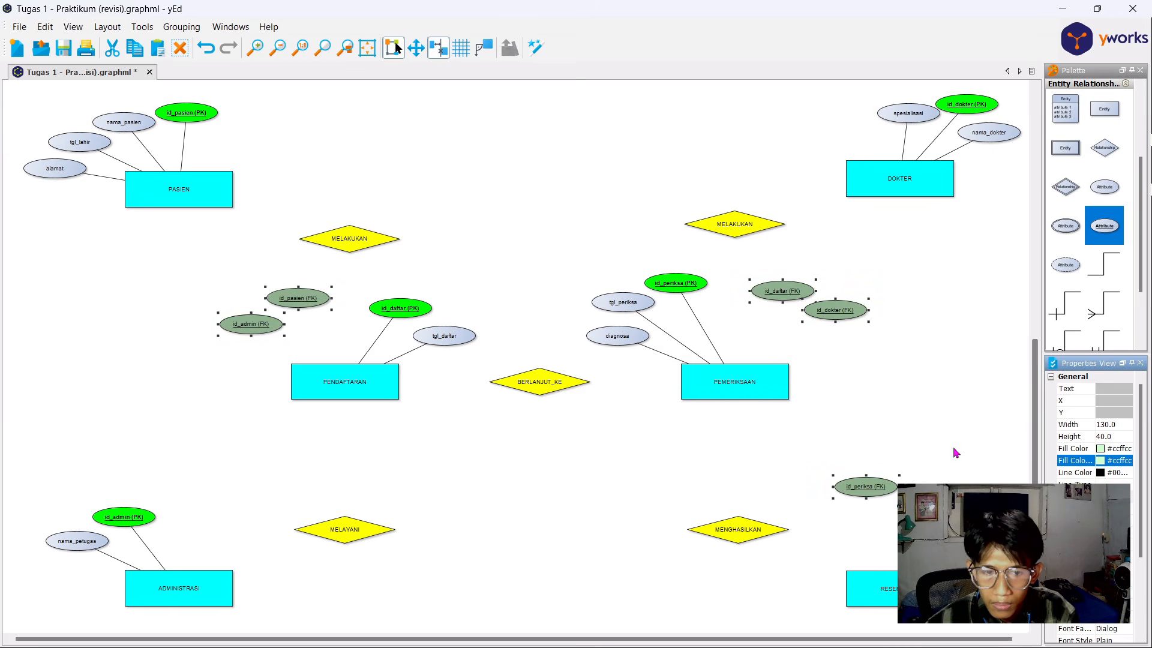
click(952, 446)
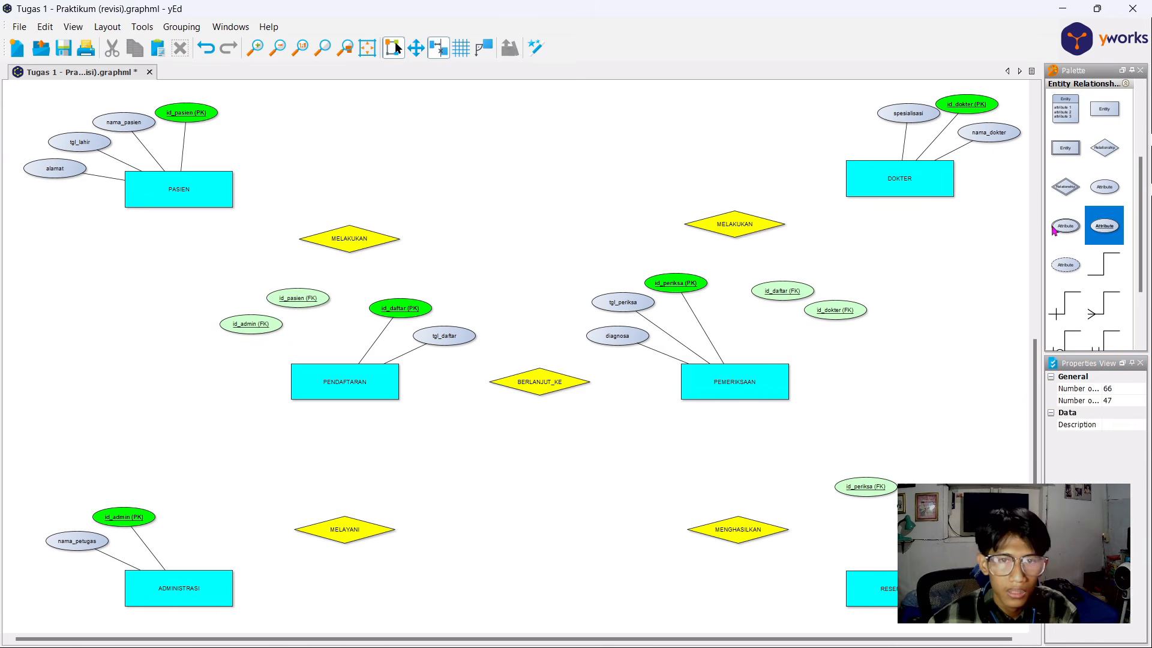